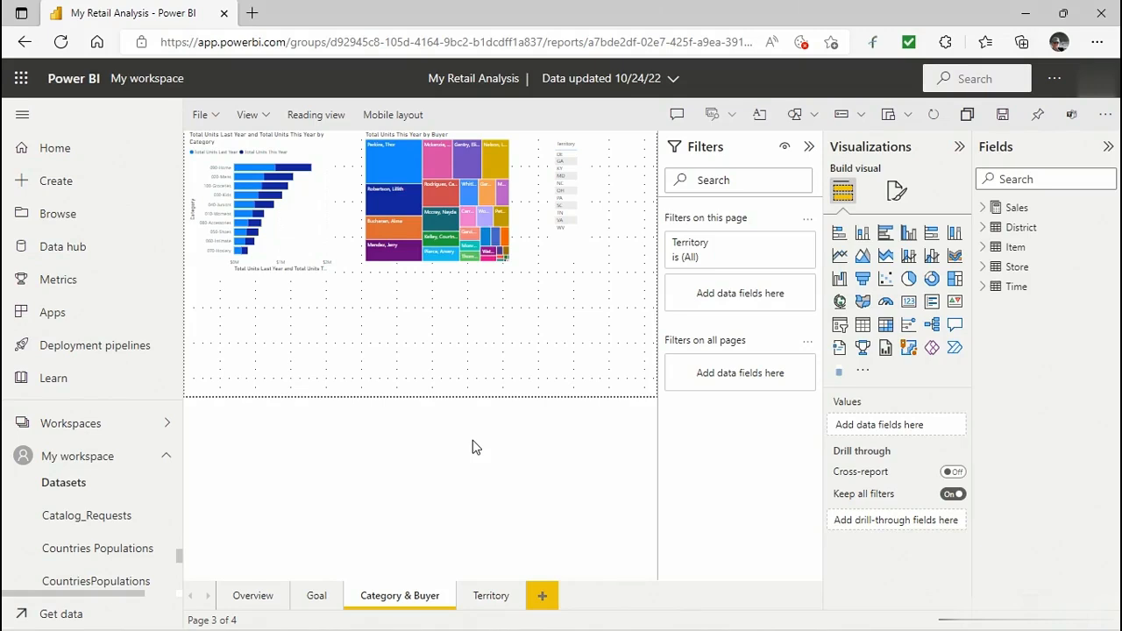
Open the report's secure Embed option to review its embed link and HTML code, and close the dialog.
{"action": "left_click", "coordinate": [215, 121]}
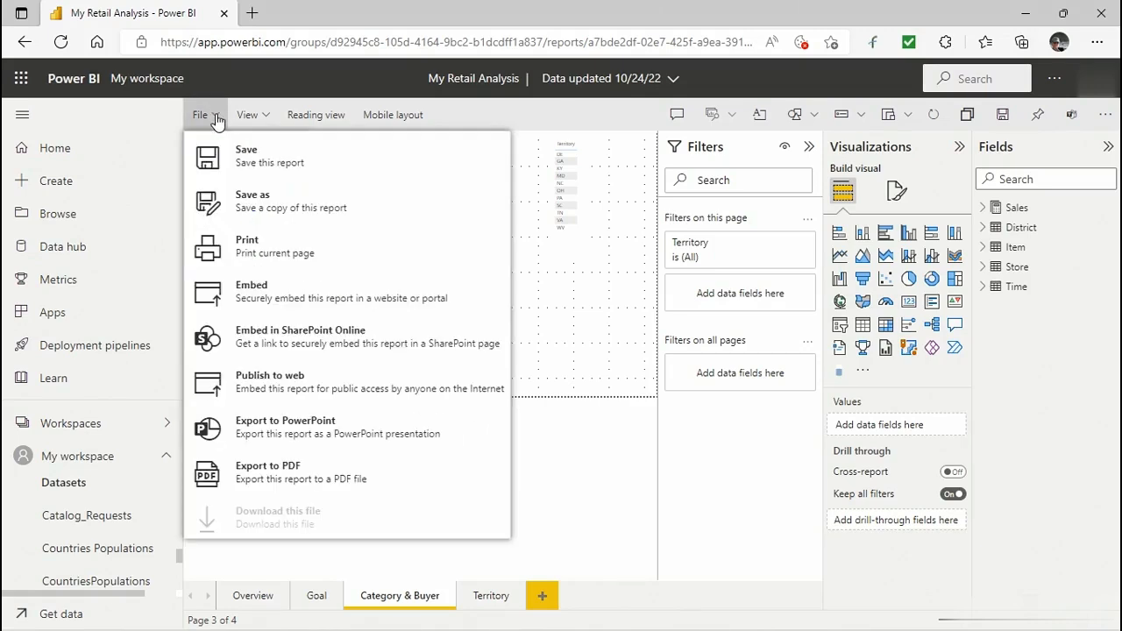
{"action": "left_click", "coordinate": [256, 289]}
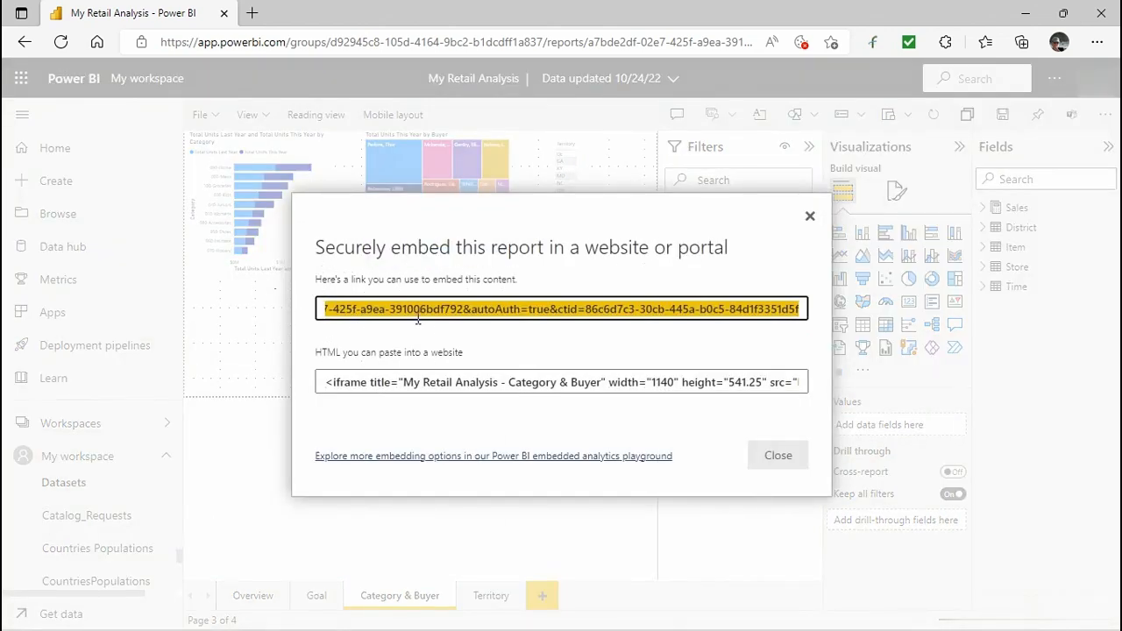
{"action": "left_click", "coordinate": [457, 317]}
{"action": "left_click_drag", "start_coordinate": [457, 318], "coordinate": [281, 312]}
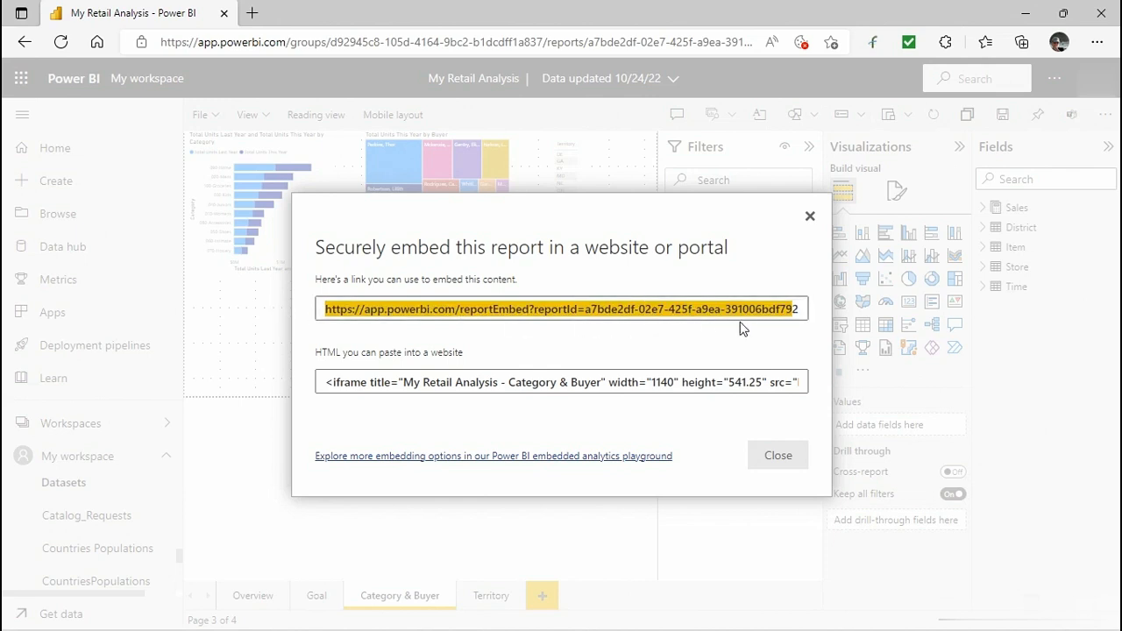
{"action": "left_click", "coordinate": [322, 383]}
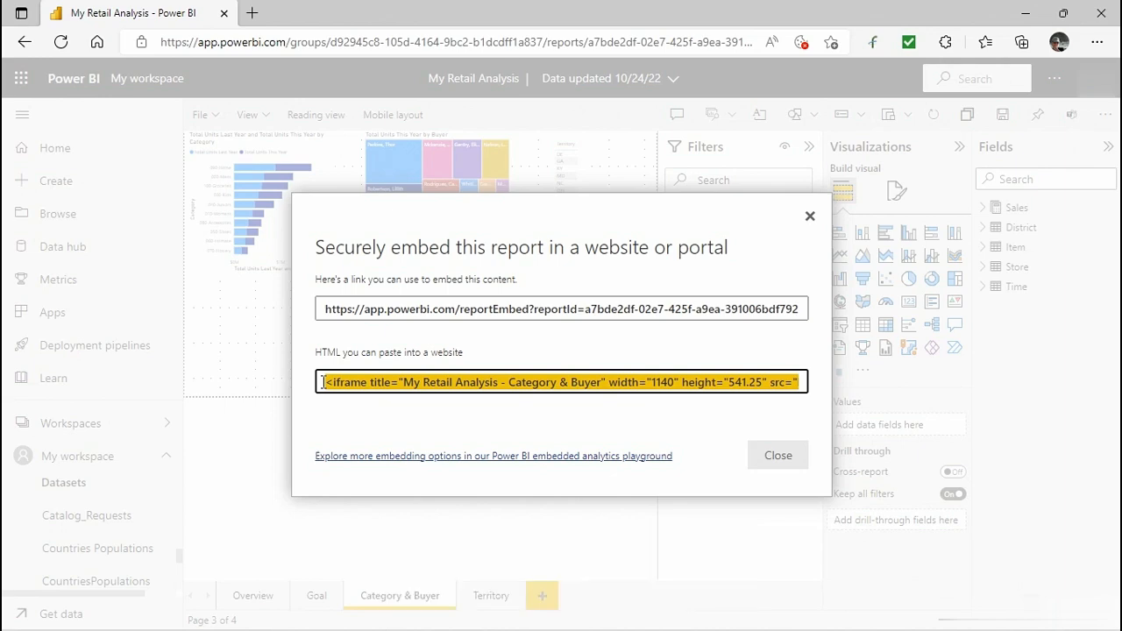
{"action": "left_click", "coordinate": [790, 460]}
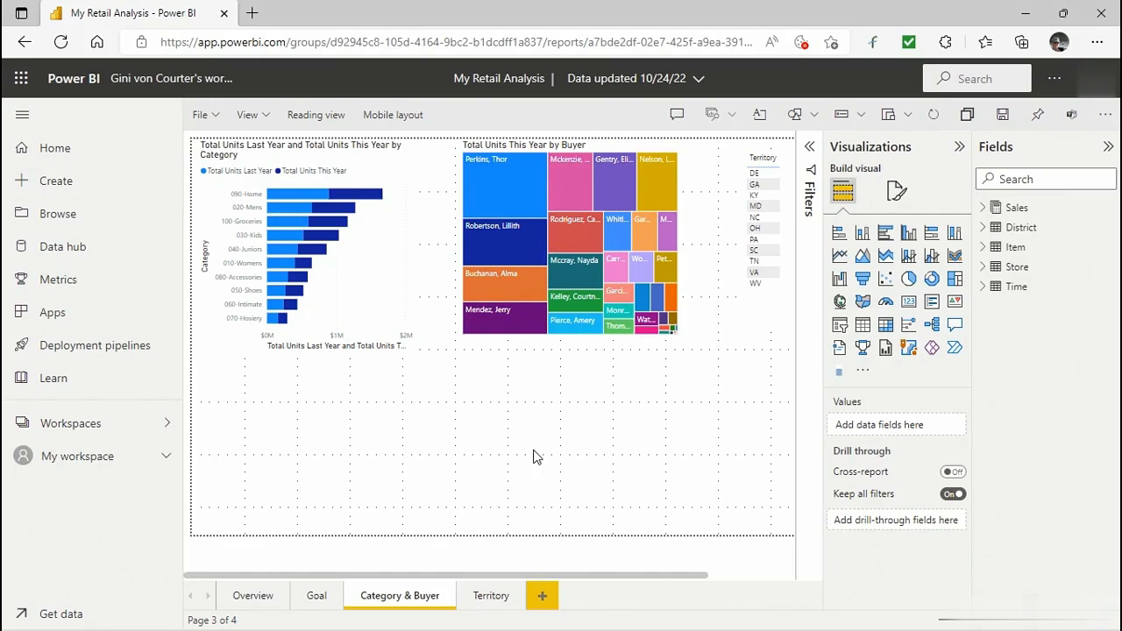
Copy the report's Embed in SharePoint Online link and close its dialog.
{"action": "left_click", "coordinate": [216, 120]}
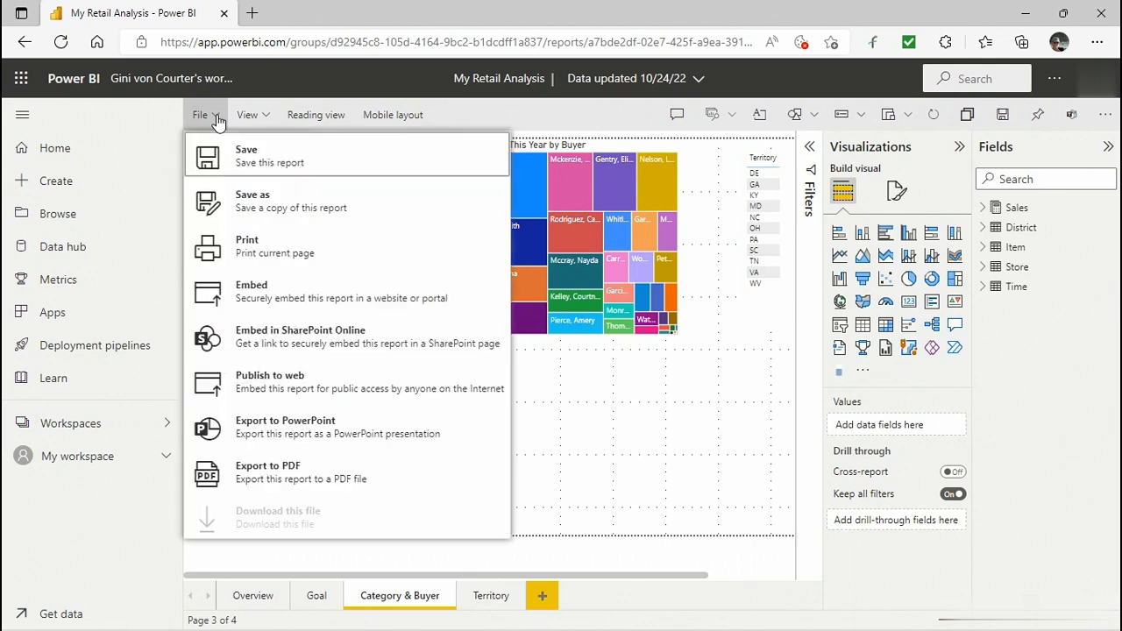
{"action": "left_click", "coordinate": [266, 337]}
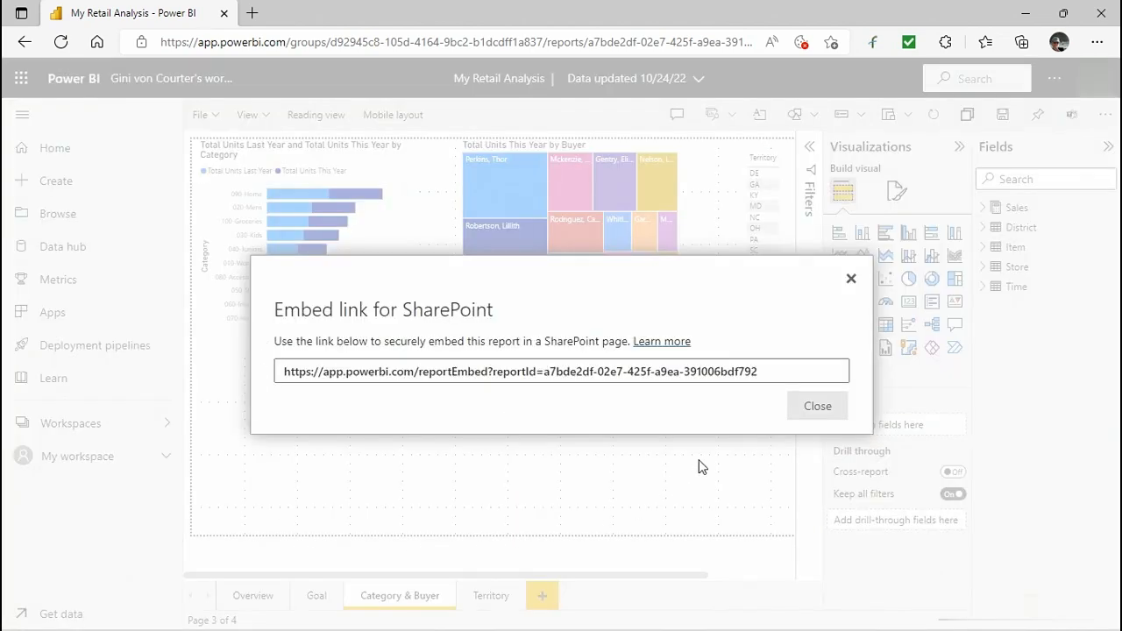
{"action": "left_click", "coordinate": [774, 372]}
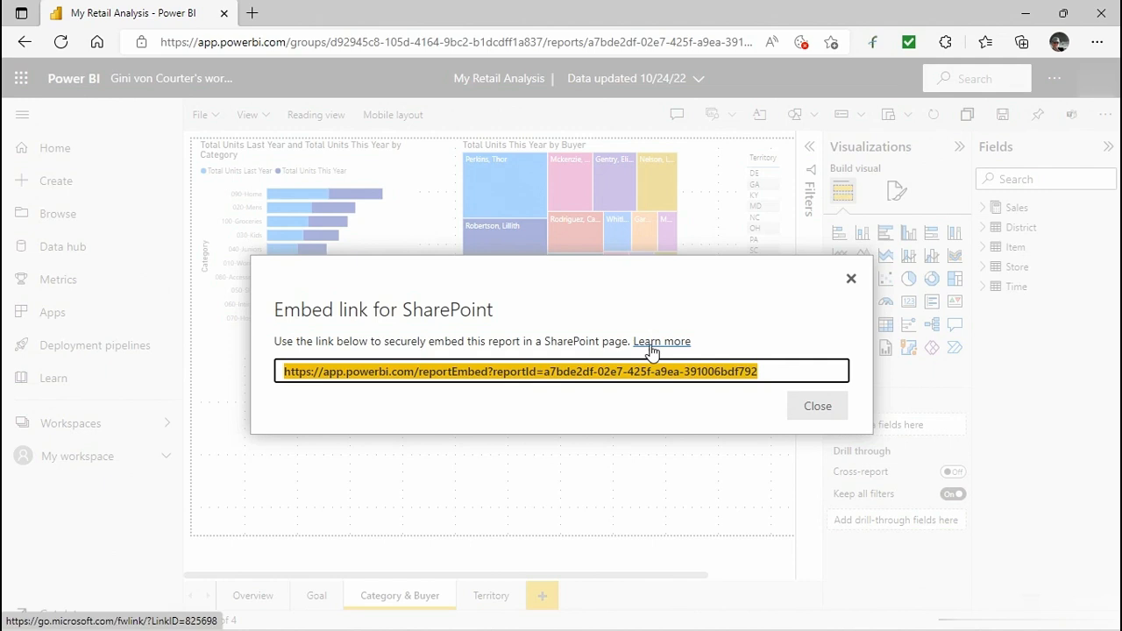
{"action": "right_click", "coordinate": [738, 379]}
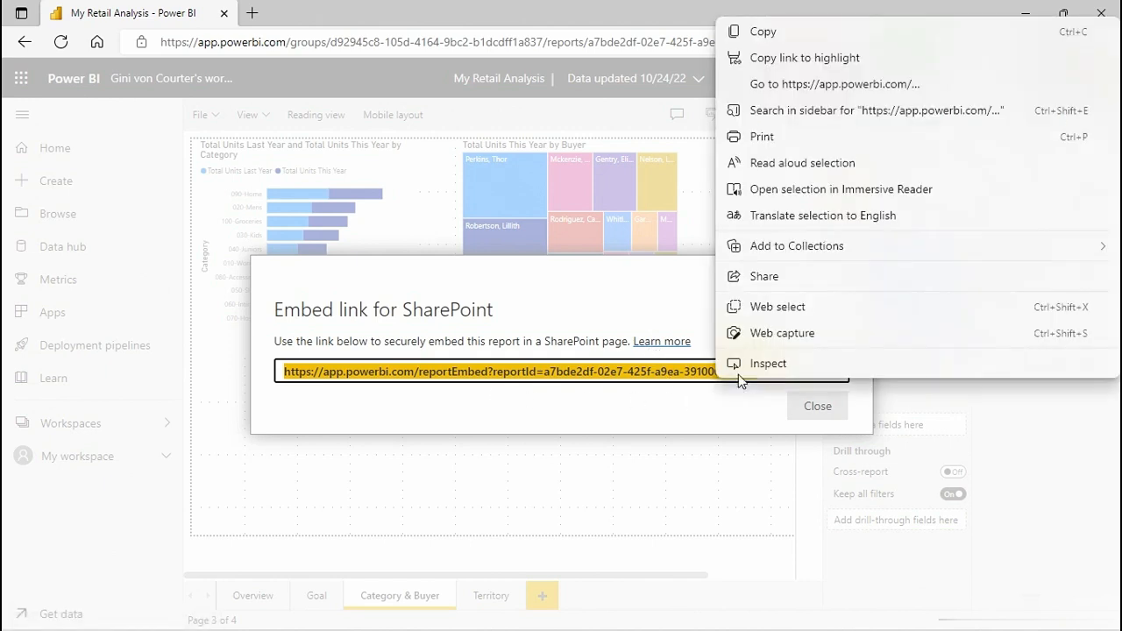
{"action": "left_click", "coordinate": [773, 37]}
{"action": "left_click", "coordinate": [802, 403]}
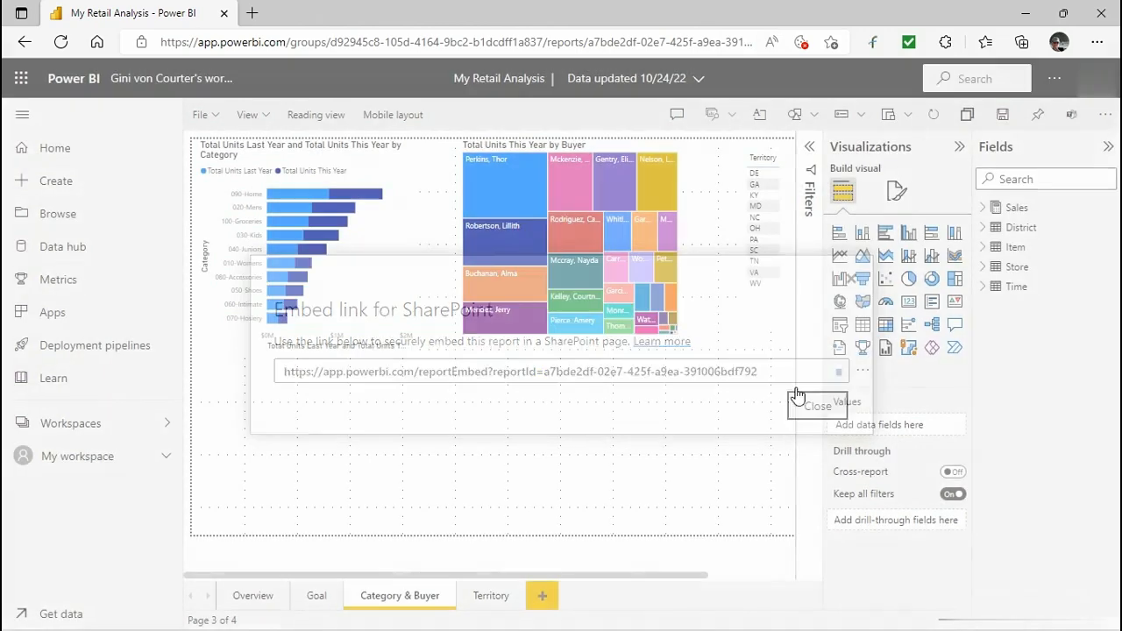
Switch to SharePoint and open the Sales site by searching for sales.
{"action": "left_click", "coordinate": [28, 85]}
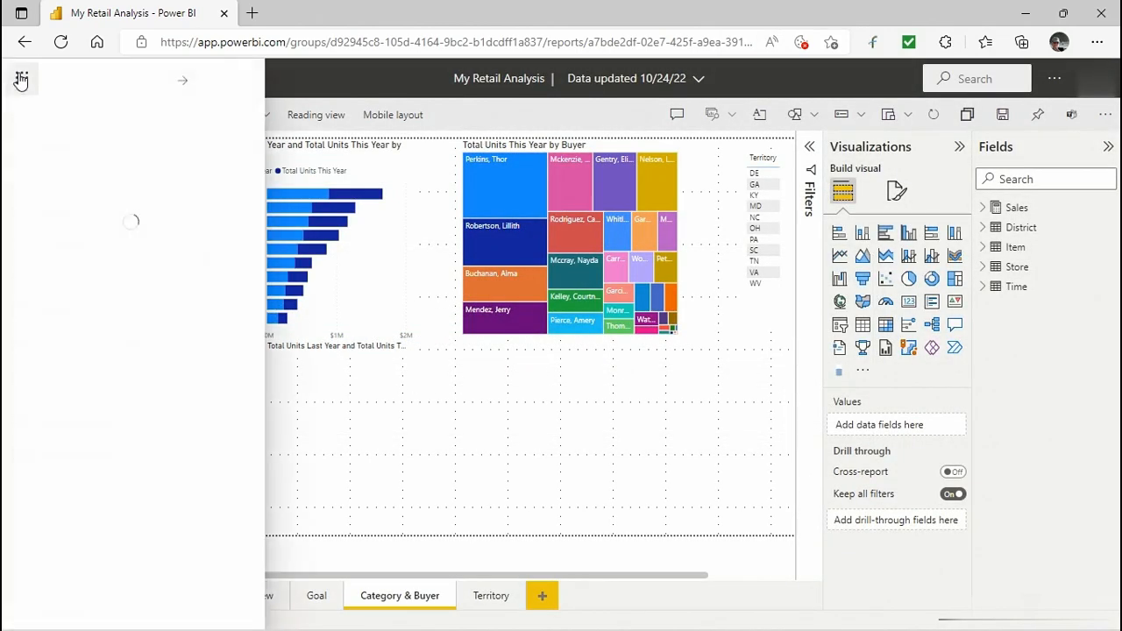
{"action": "left_click", "coordinate": [52, 307]}
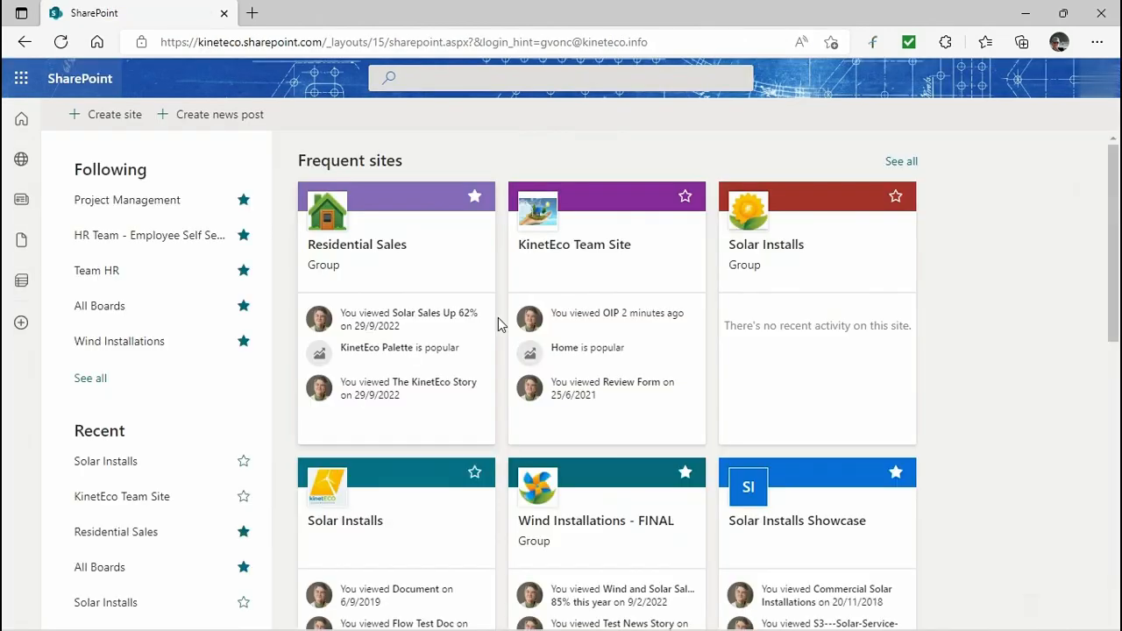
{"action": "left_click", "coordinate": [472, 77]}
{"action": "type", "text": "sales"}
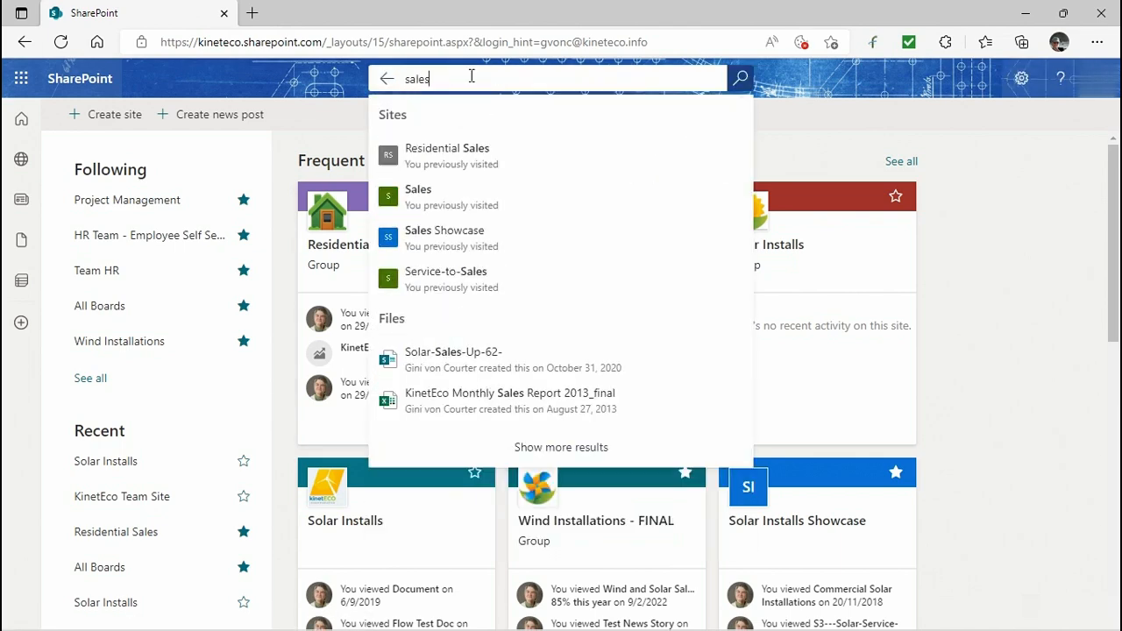
{"action": "left_click", "coordinate": [434, 192]}
Create a new page on the Sales site from the Blank template.
{"action": "left_click", "coordinate": [285, 210]}
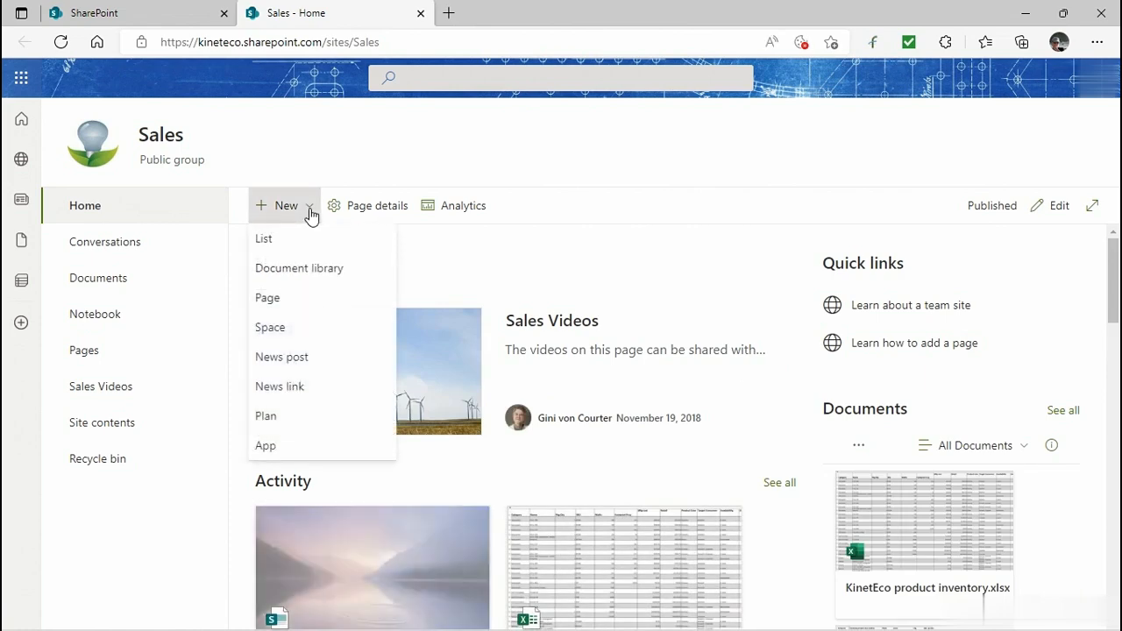
{"action": "left_click", "coordinate": [270, 297]}
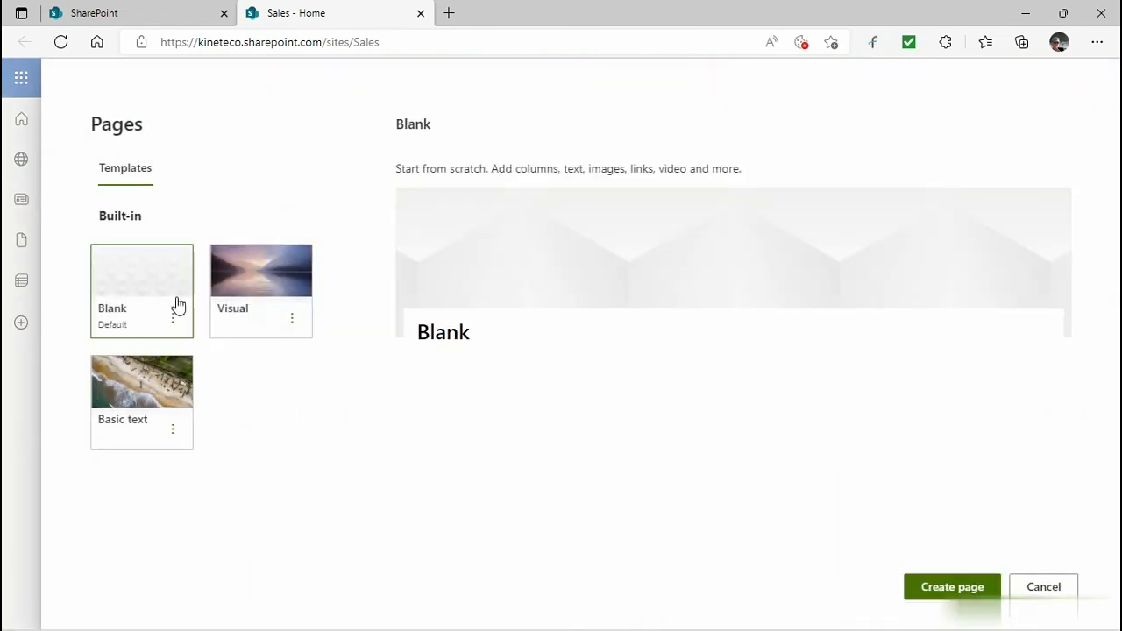
{"action": "left_click", "coordinate": [924, 588]}
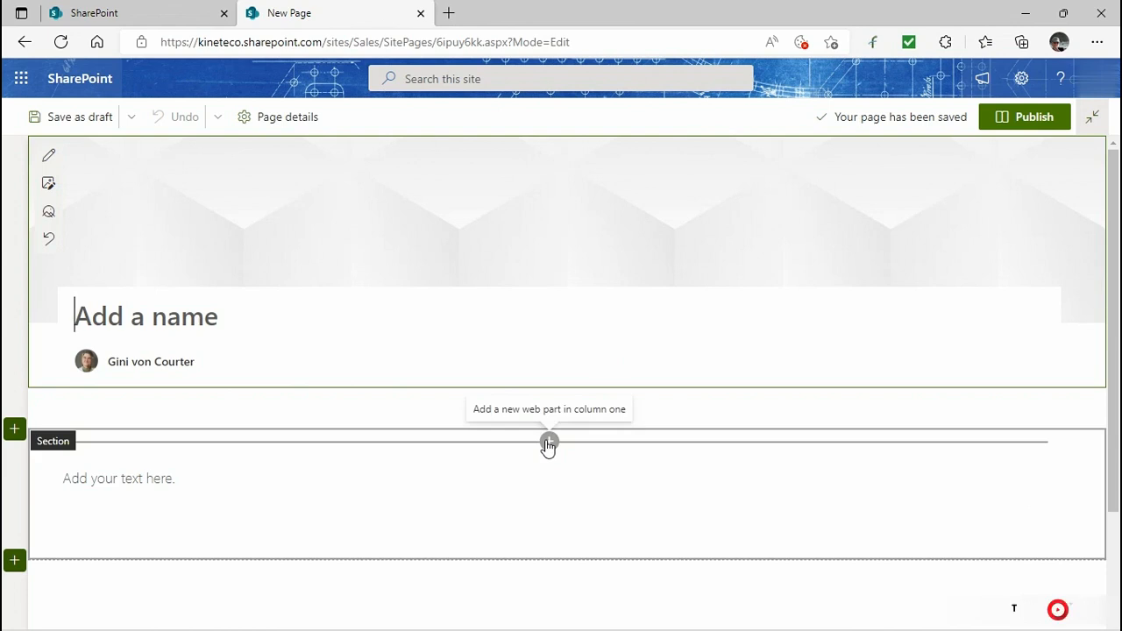
Add a Power BI web part to the page's first section and paste the copied report link.
{"action": "left_click", "coordinate": [548, 441]}
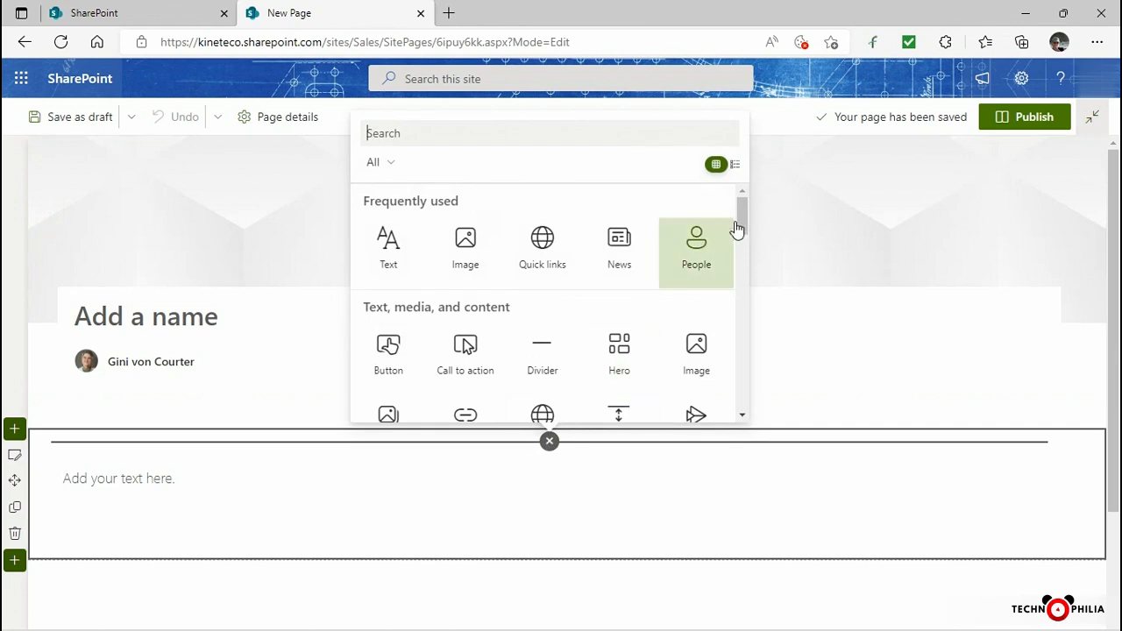
{"action": "left_click_drag", "start_coordinate": [743, 208], "coordinate": [747, 343]}
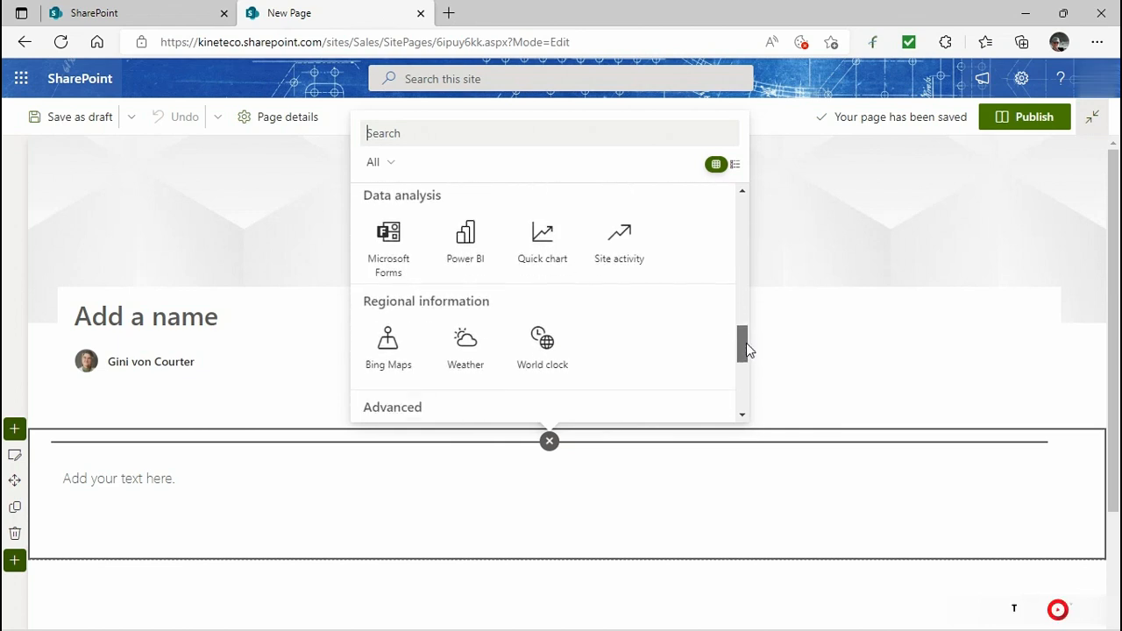
{"action": "left_click", "coordinate": [476, 252]}
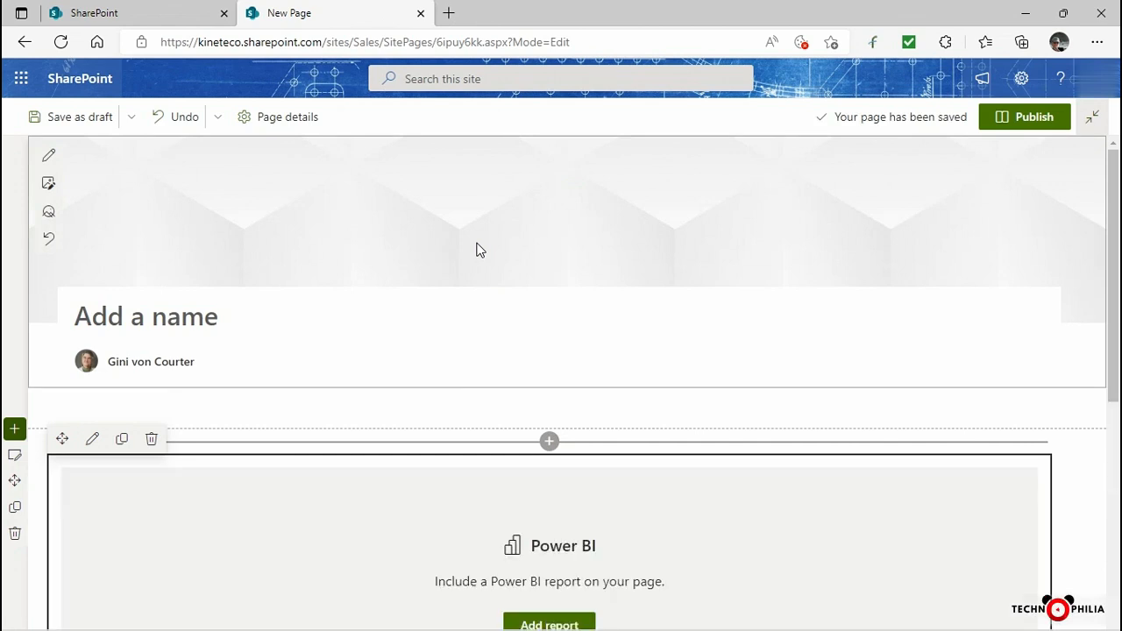
{"action": "scroll", "coordinate": [476, 252], "scroll_direction": "down", "scroll_amount": 2}
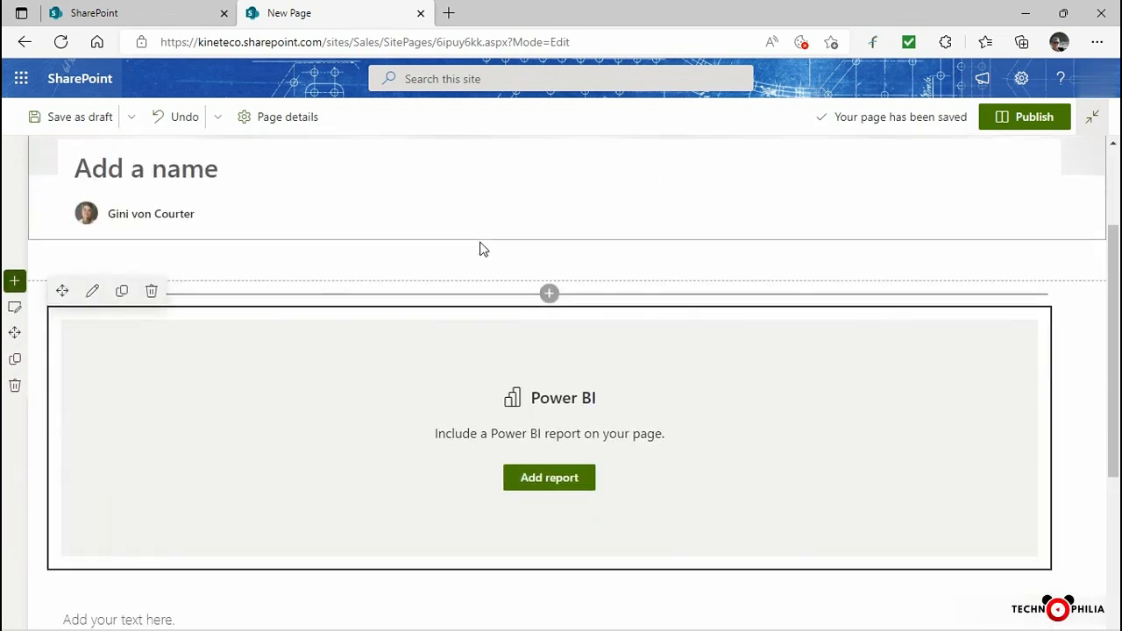
{"action": "left_click", "coordinate": [561, 481]}
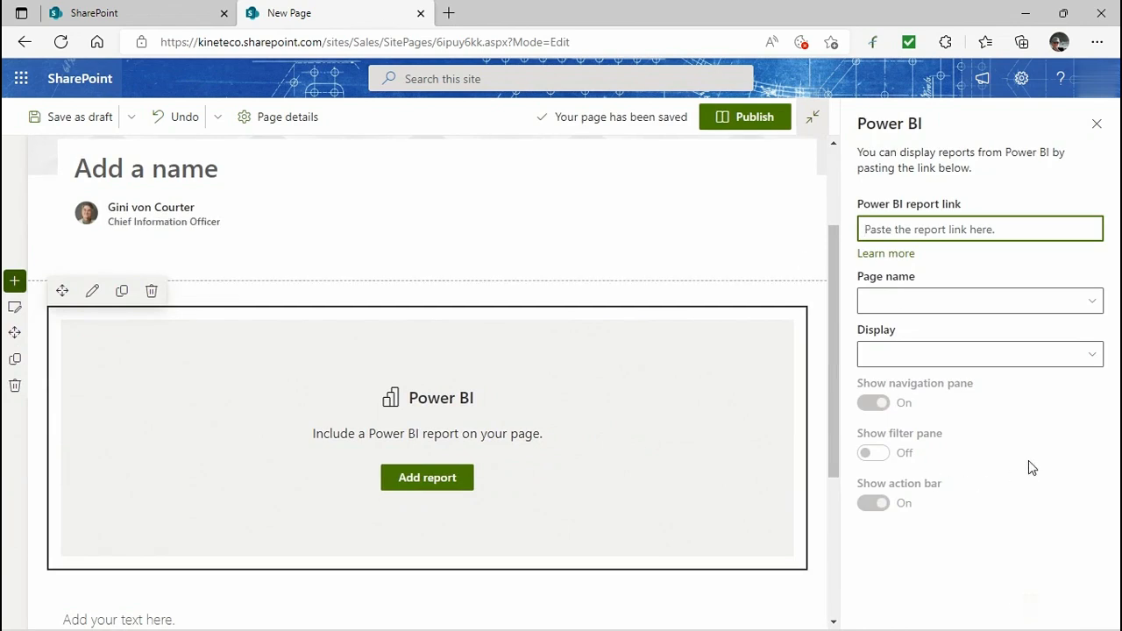
{"action": "key", "text": "ctrl+v"}
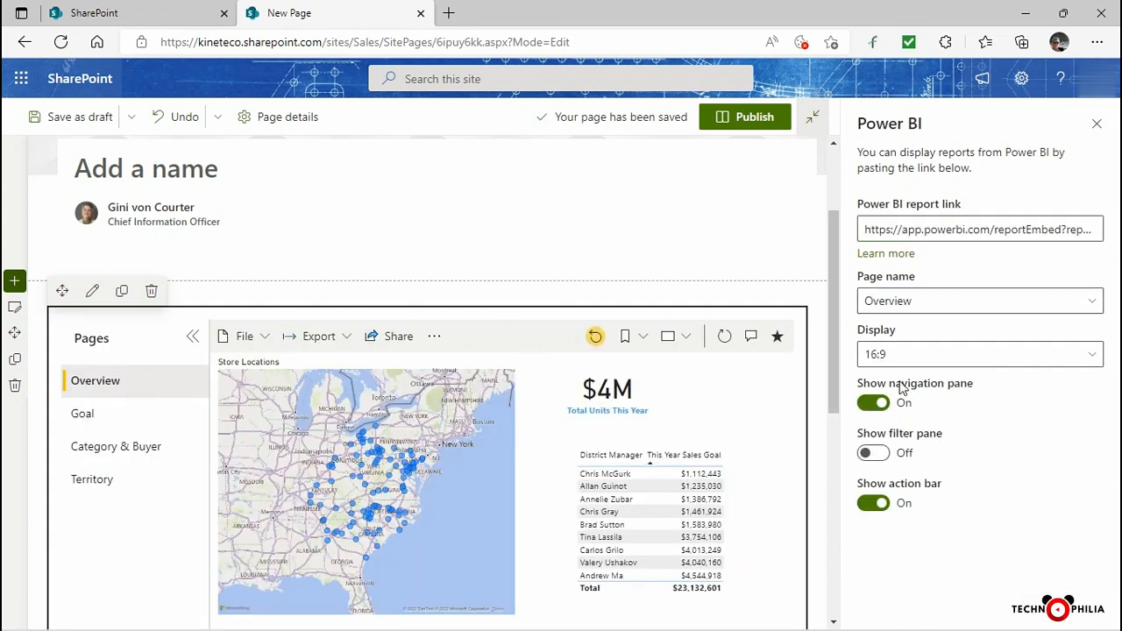
Switch the web part's displayed report page to Goal and back to Overview.
{"action": "left_click_drag", "start_coordinate": [833, 237], "coordinate": [849, 272]}
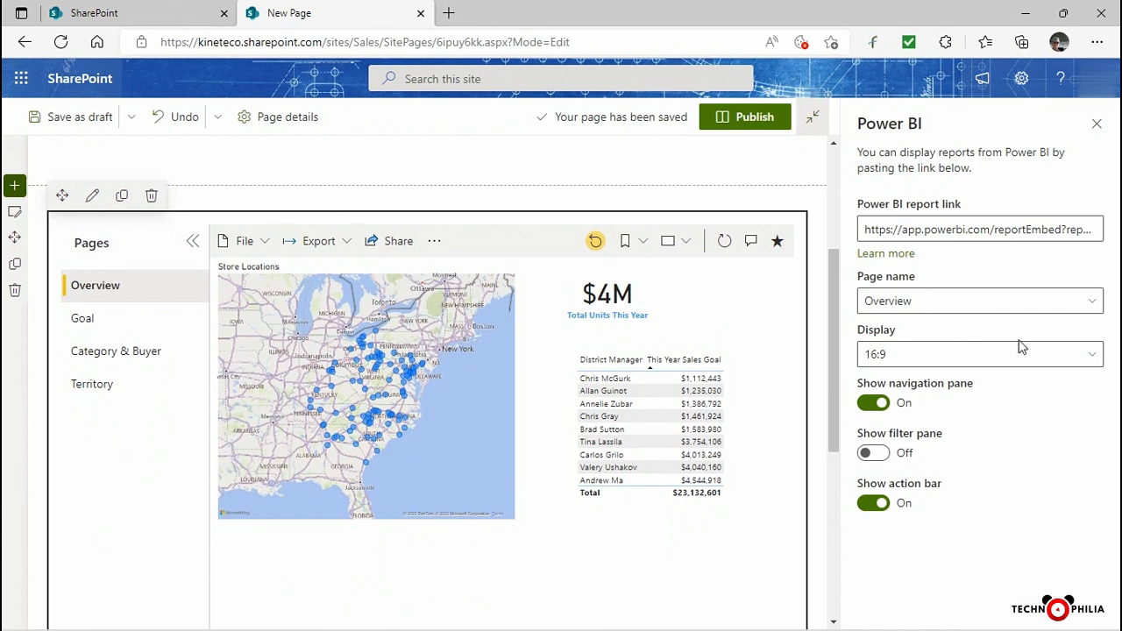
{"action": "left_click", "coordinate": [1095, 303]}
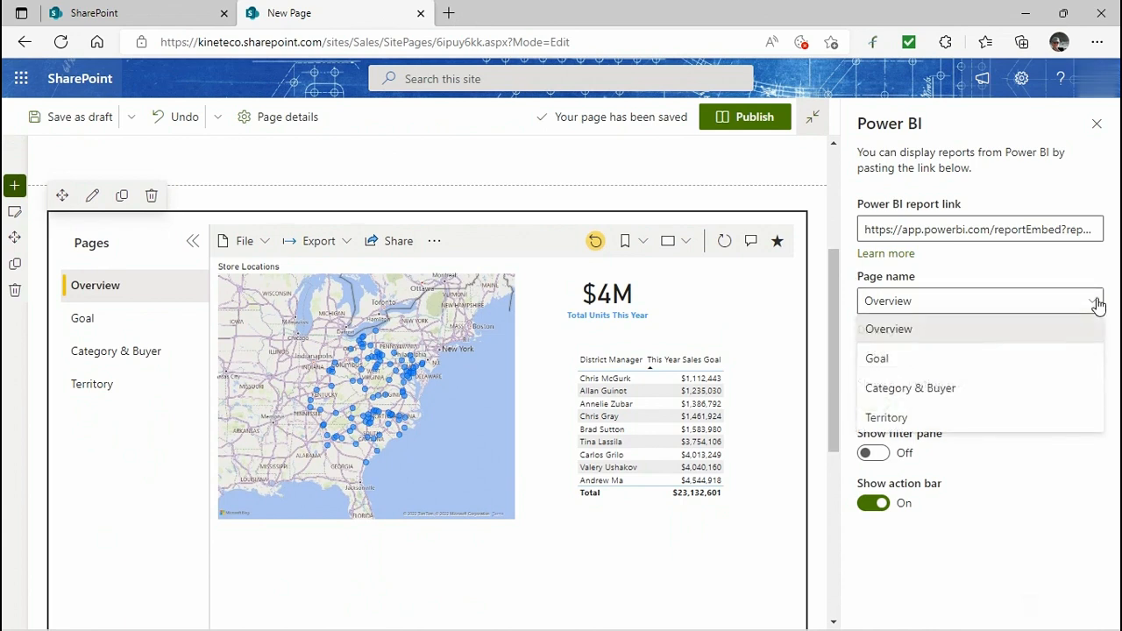
{"action": "left_click", "coordinate": [888, 360]}
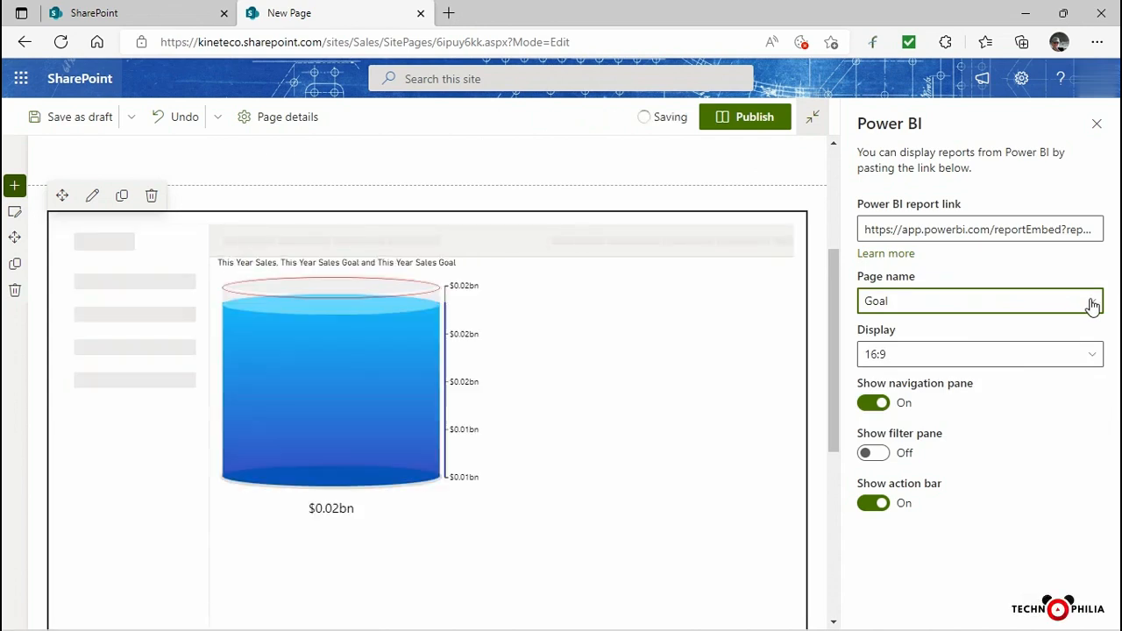
{"action": "left_click", "coordinate": [1092, 302]}
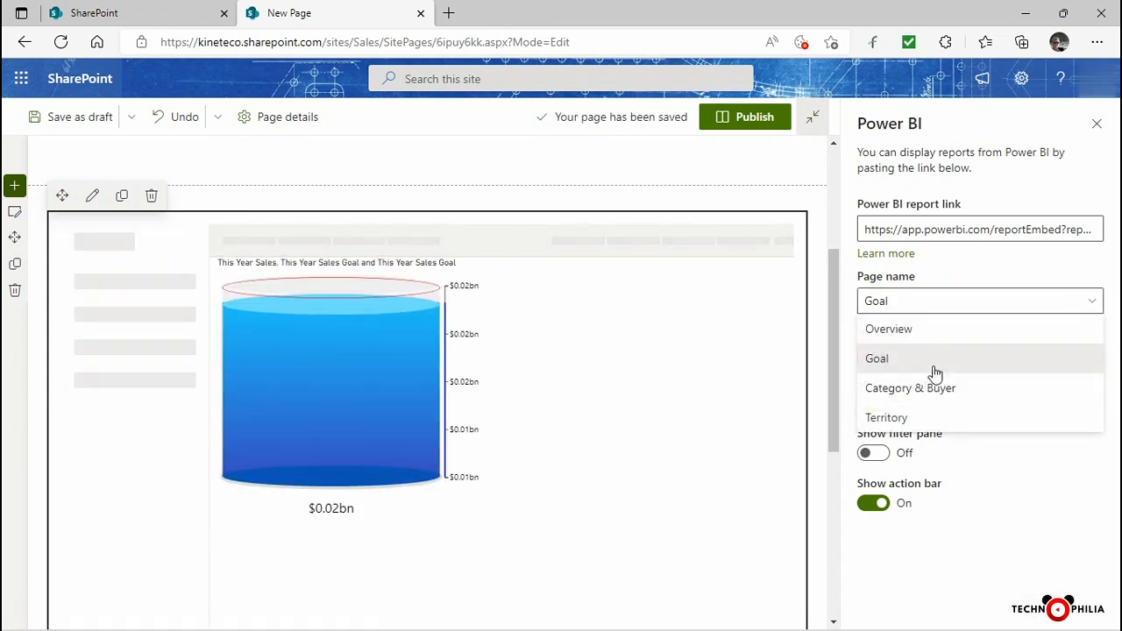
{"action": "left_click", "coordinate": [908, 331]}
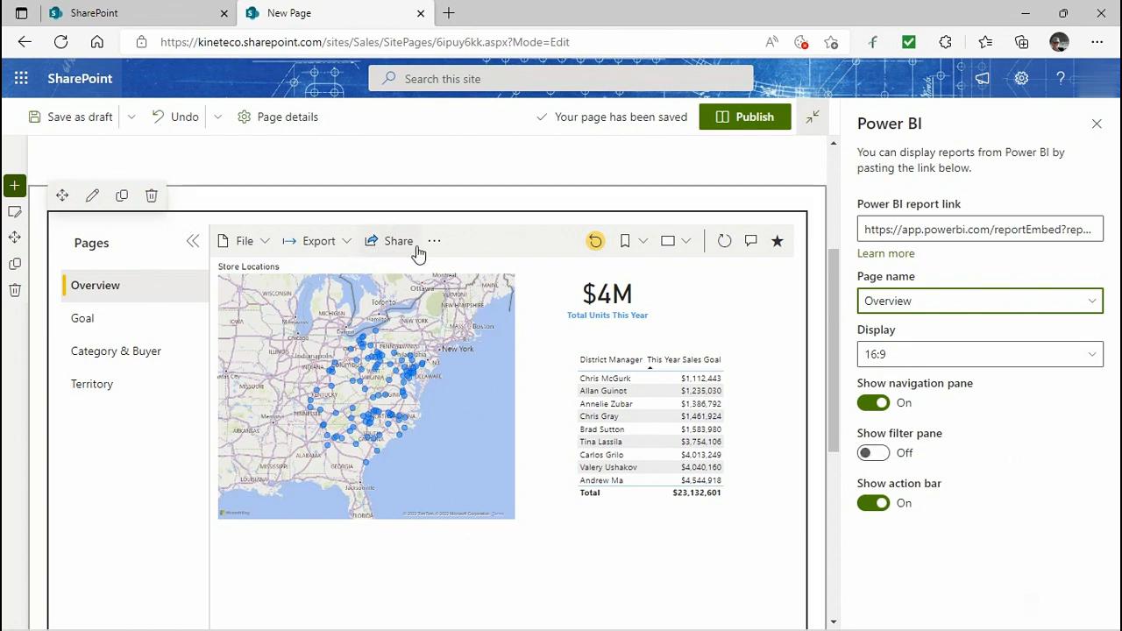
Turn off Show action bar for the Power BI web part and close its settings pane.
{"action": "left_click", "coordinate": [873, 503]}
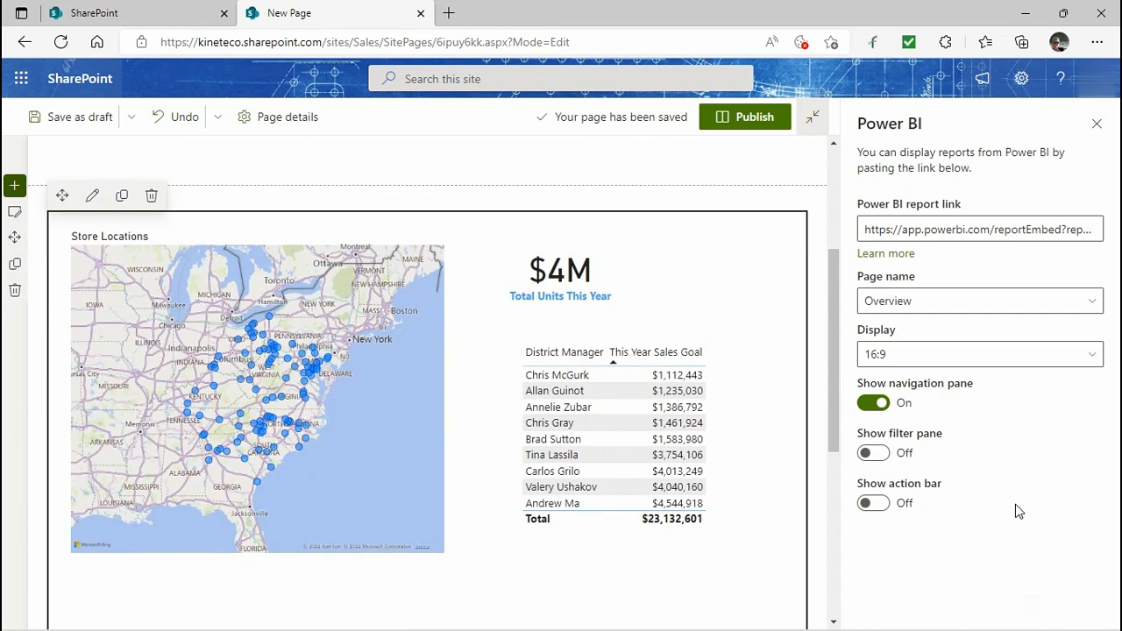
{"action": "scroll", "coordinate": [445, 466], "scroll_direction": "down", "scroll_amount": 4}
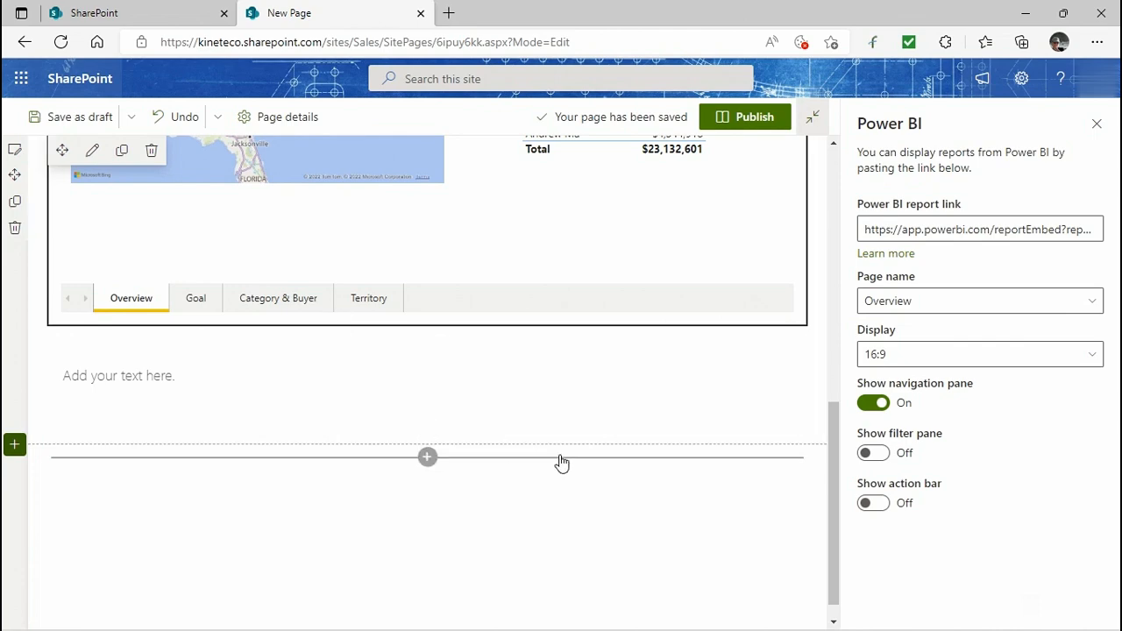
{"action": "scroll", "coordinate": [561, 461], "scroll_direction": "up", "scroll_amount": 3}
{"action": "scroll", "coordinate": [561, 462], "scroll_direction": "up", "scroll_amount": 3}
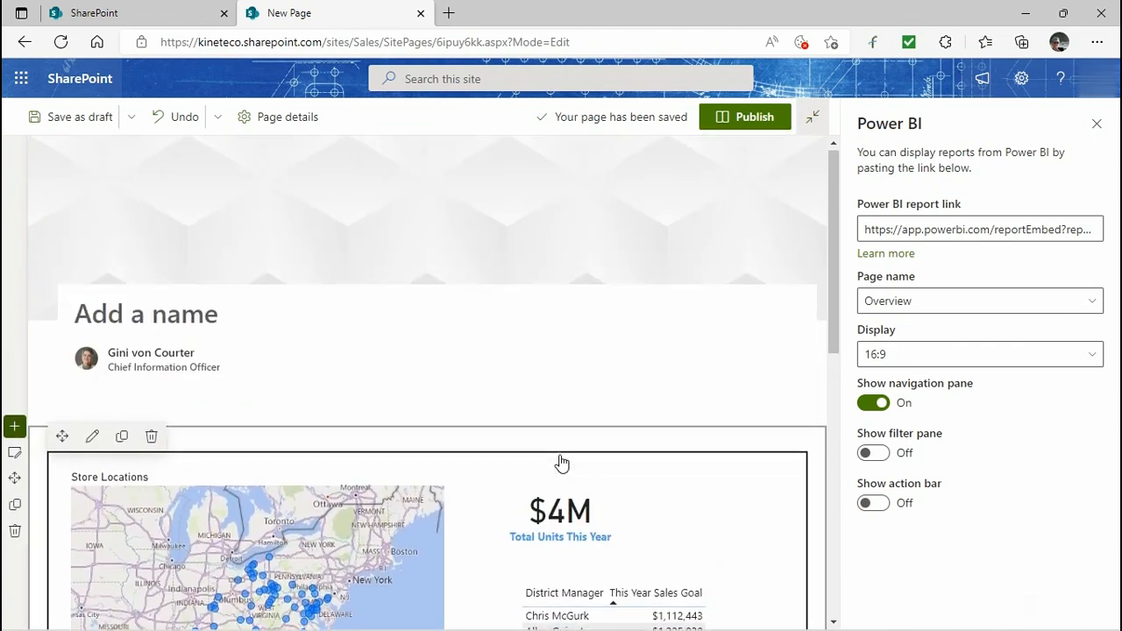
{"action": "left_click", "coordinate": [1097, 127]}
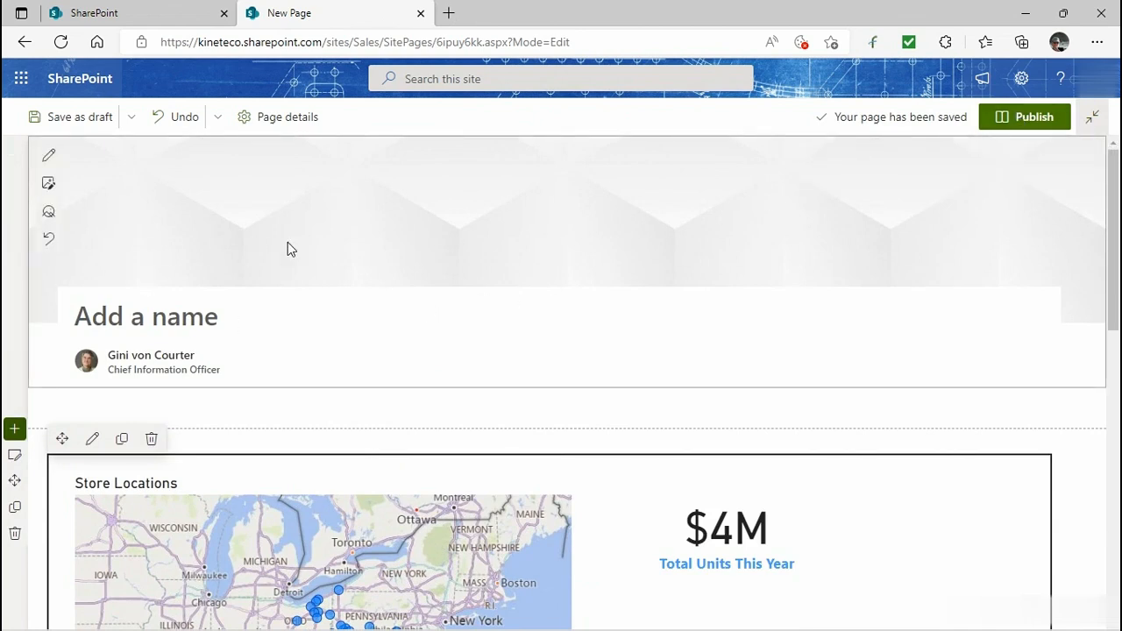
Try to save the page as a draft and dismiss the resulting dialog.
{"action": "left_click", "coordinate": [80, 119]}
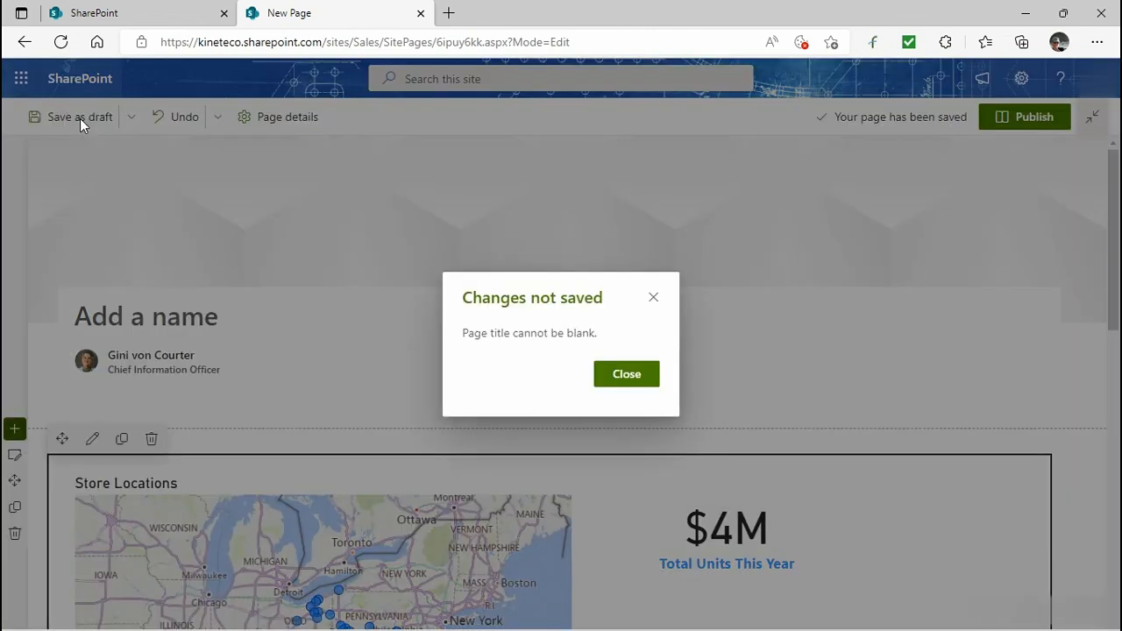
{"action": "left_click", "coordinate": [627, 374]}
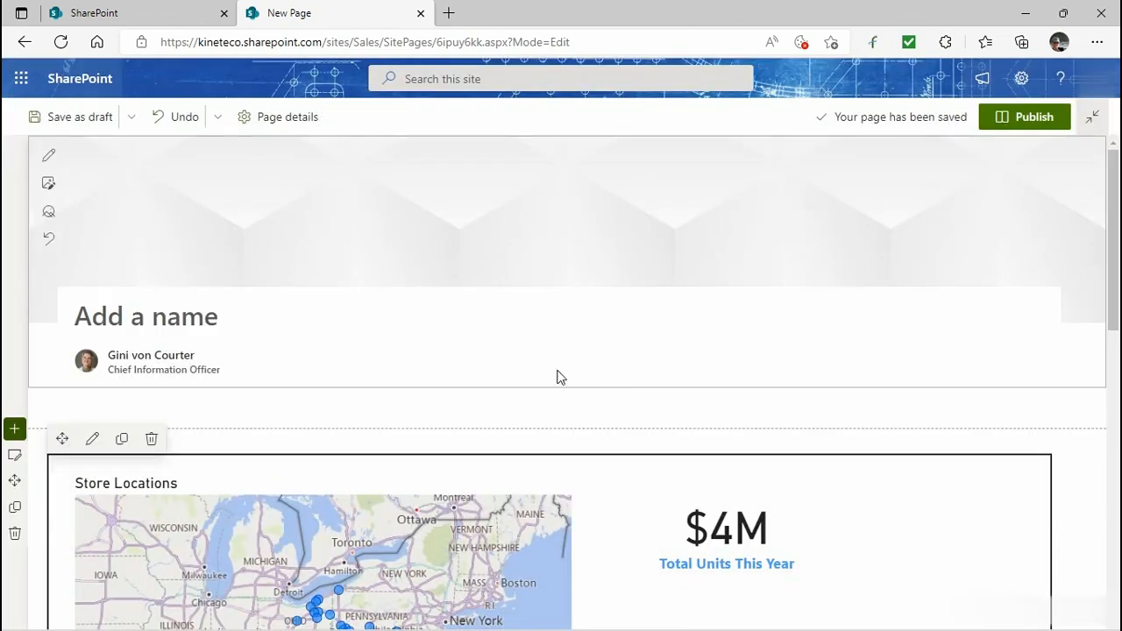
Title the new page Retail Sales Analysis from Power BI.
{"action": "left_click", "coordinate": [80, 315]}
{"action": "type", "text": "Retail "}
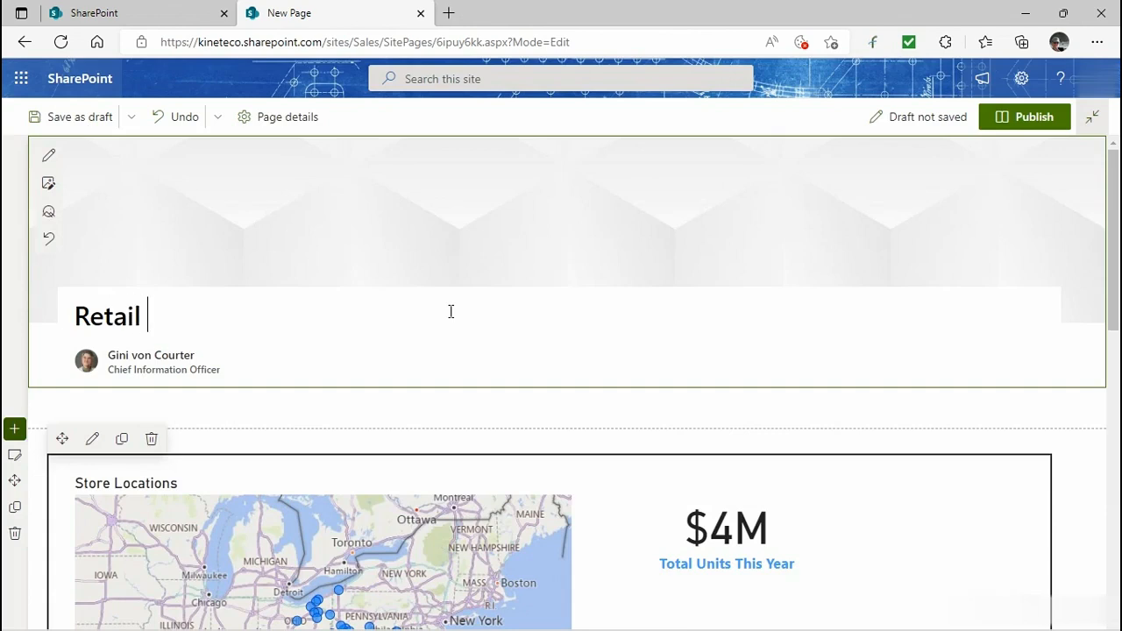
{"action": "type", "text": "Sales Analys"}
{"action": "key", "text": "BackSpace"}
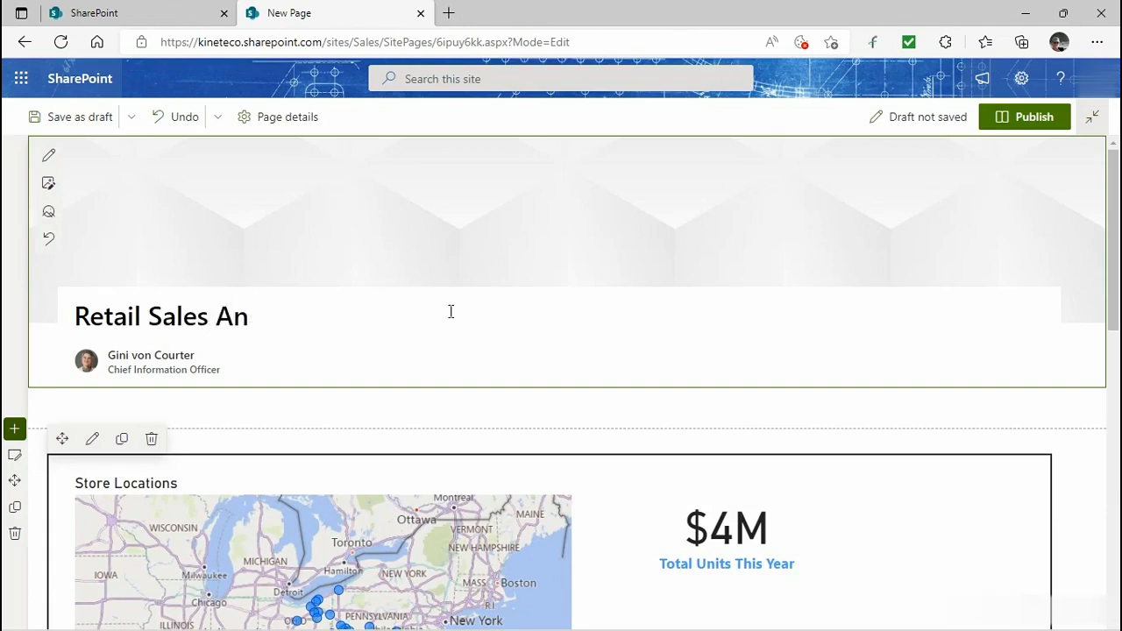
{"action": "type", "text": "alysis from Power BI"}
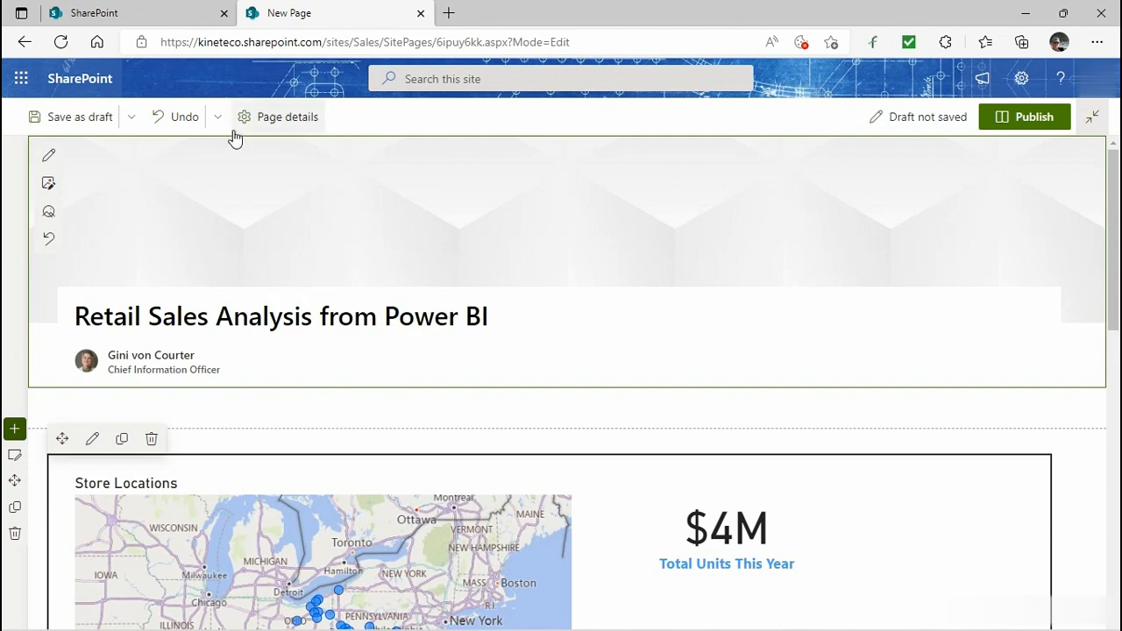
Save the page as a draft and reopen it from the site's Pages library.
{"action": "left_click", "coordinate": [58, 117]}
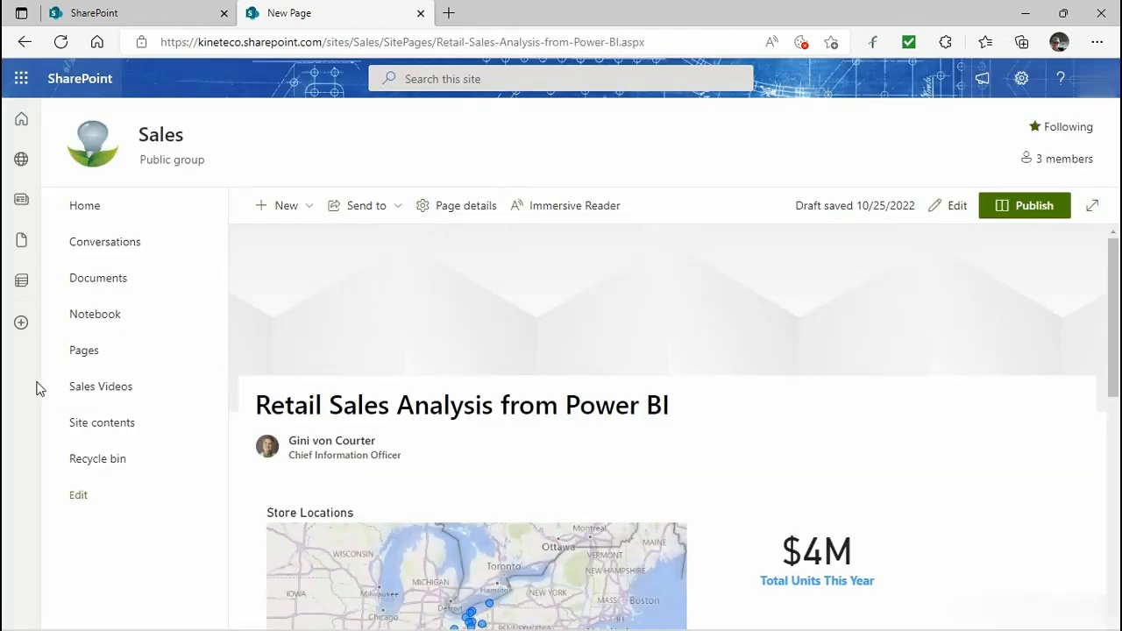
{"action": "left_click", "coordinate": [85, 351]}
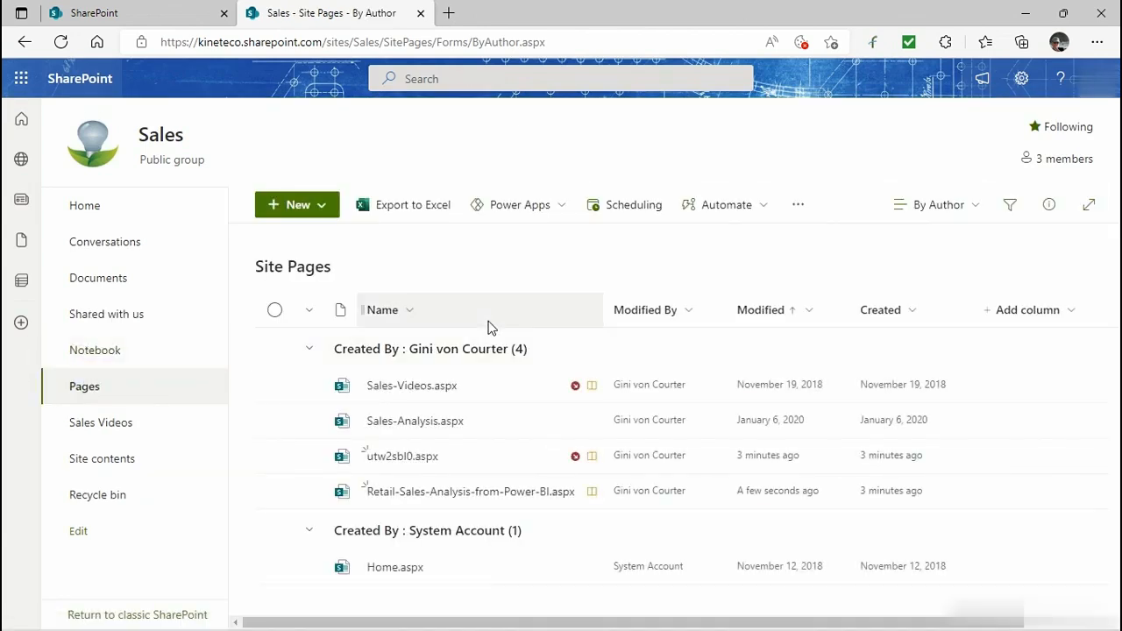
{"action": "left_click", "coordinate": [426, 492]}
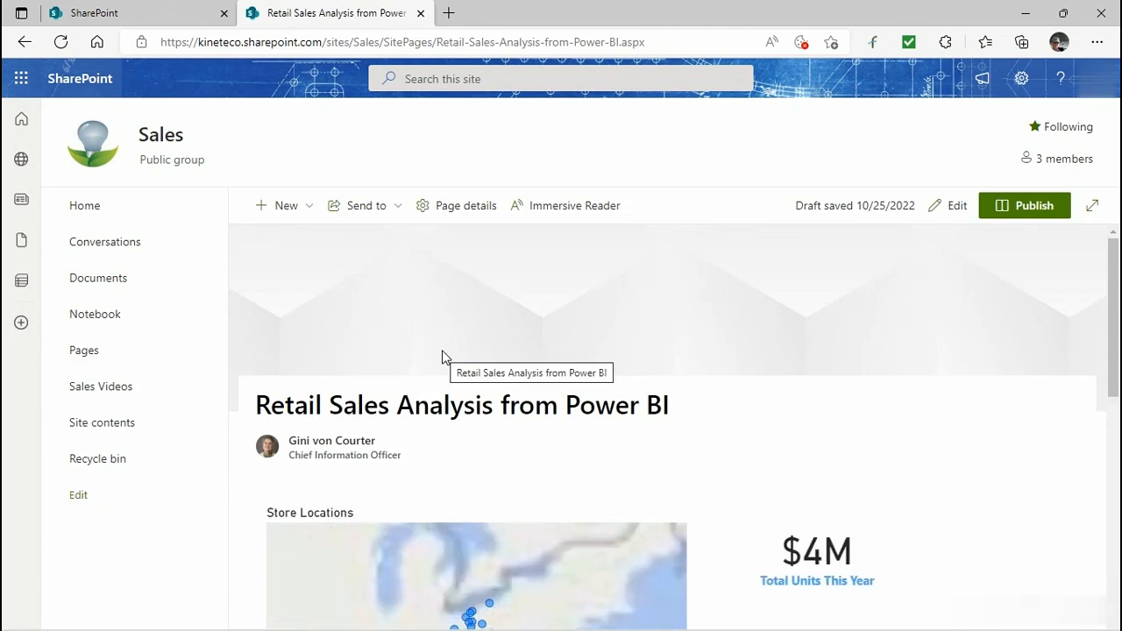
Open the My Retail Analysis report in Power BI, enter edit mode and review its File menu sharing options.
{"action": "left_click", "coordinate": [22, 82]}
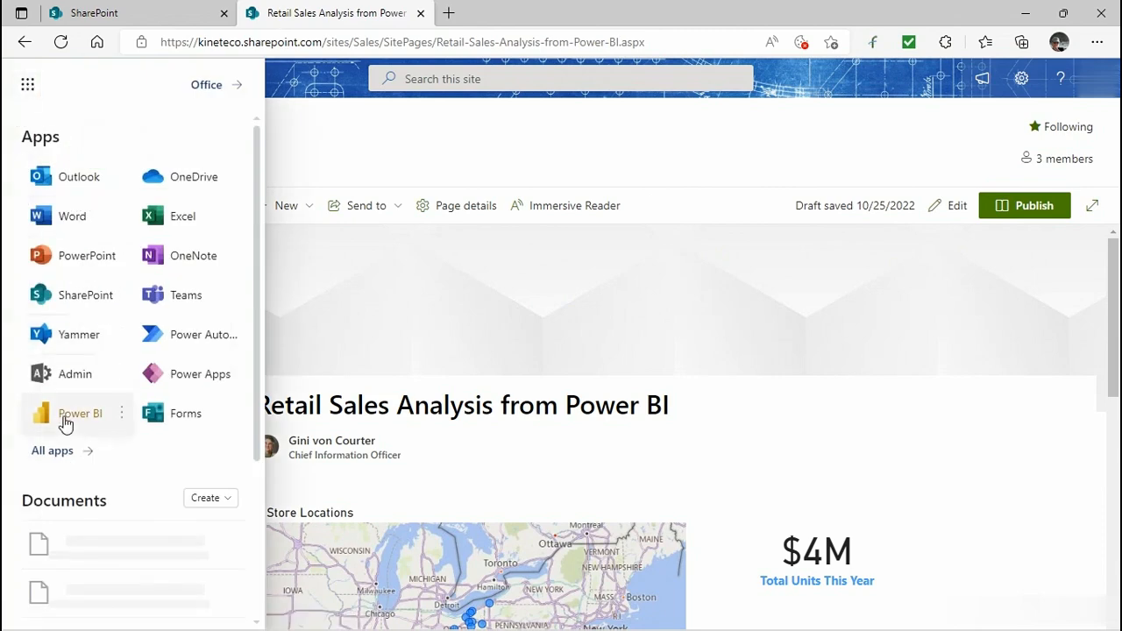
{"action": "left_click", "coordinate": [64, 421]}
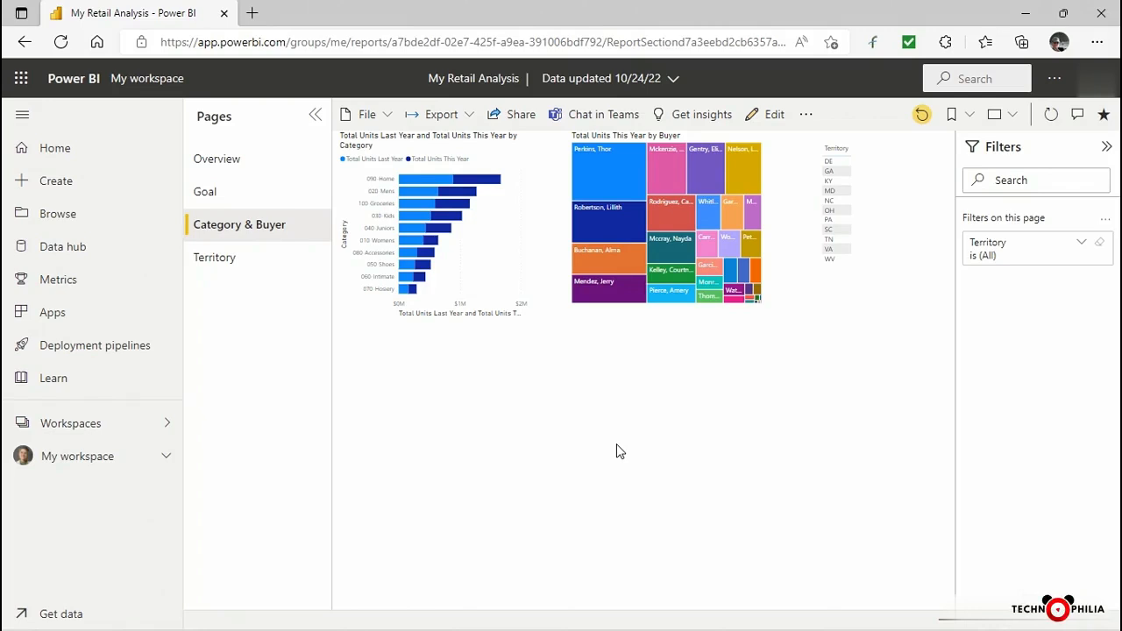
{"action": "left_click", "coordinate": [386, 116]}
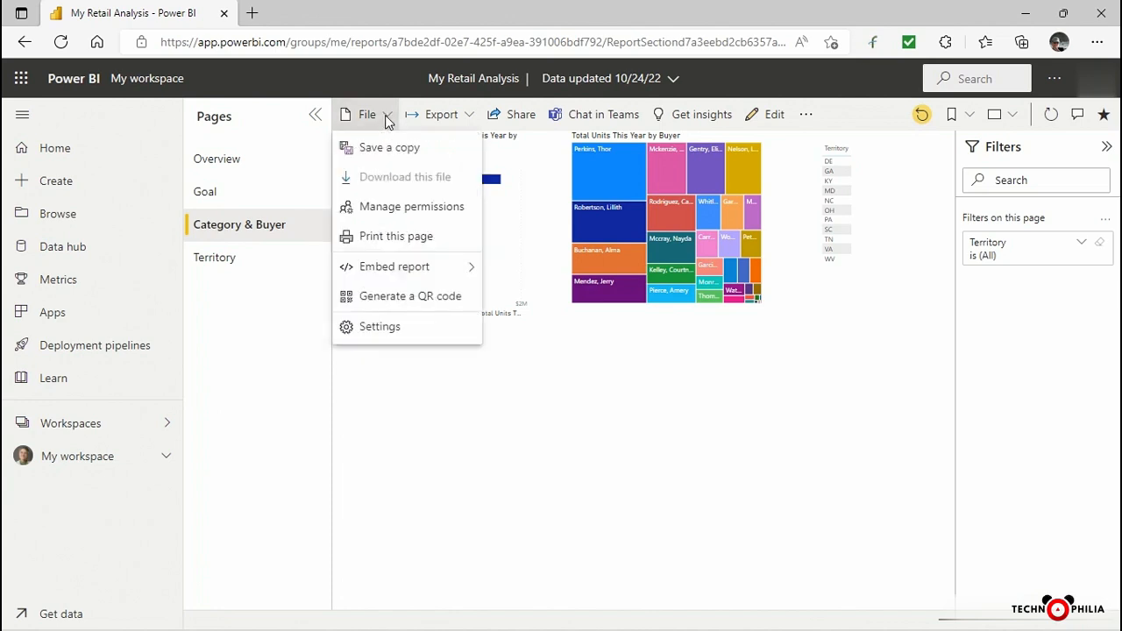
{"action": "left_click", "coordinate": [385, 118]}
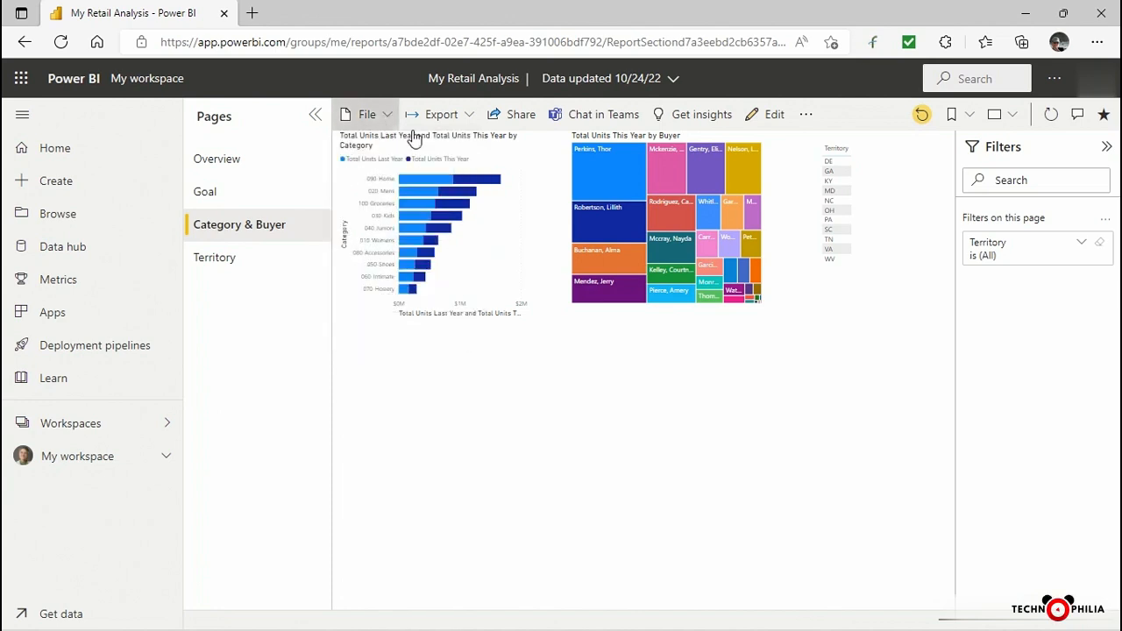
{"action": "left_click", "coordinate": [770, 116]}
{"action": "left_click", "coordinate": [216, 119]}
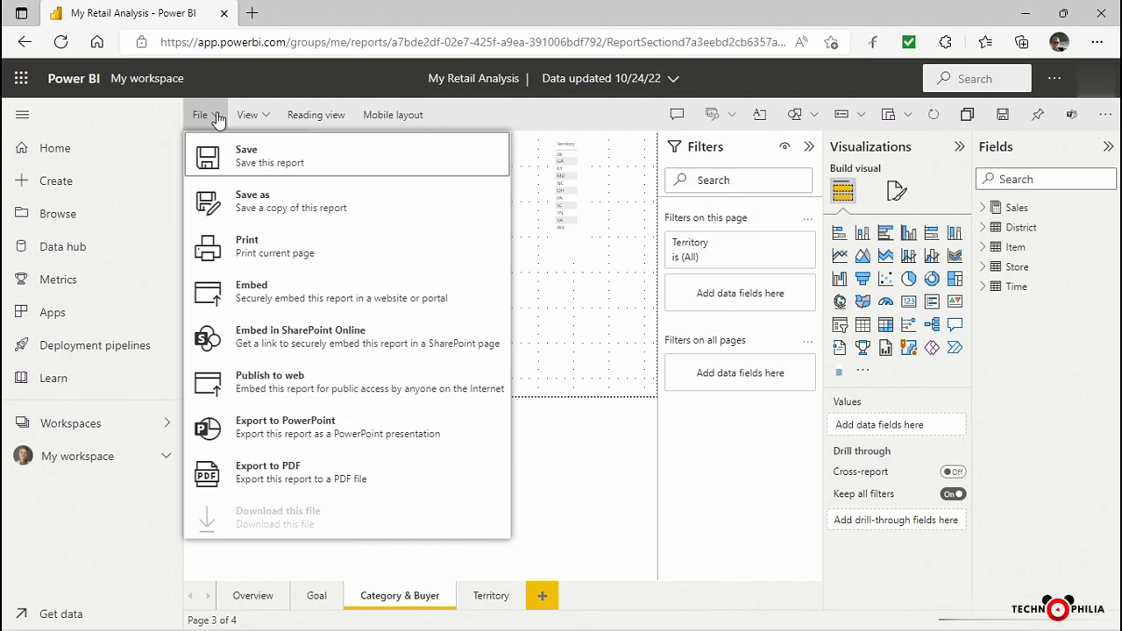
In Teams, add a Power BI tab to the Residential Sales General channel and select the My Retail Analysis report.
{"action": "key", "text": "alt+Tab"}
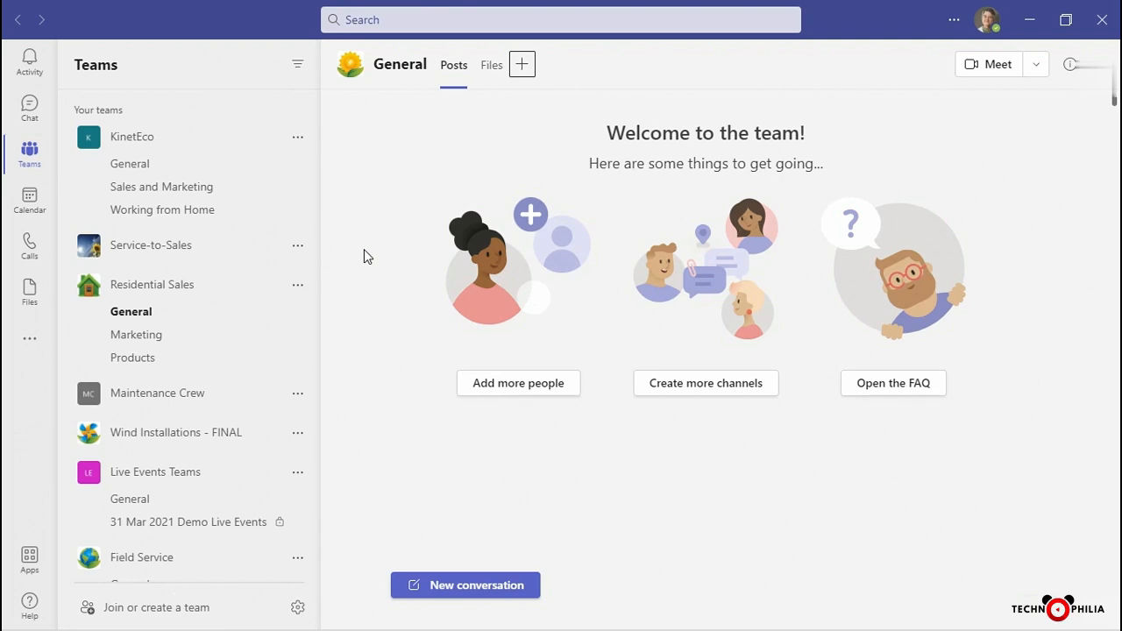
{"action": "left_click", "coordinate": [525, 66]}
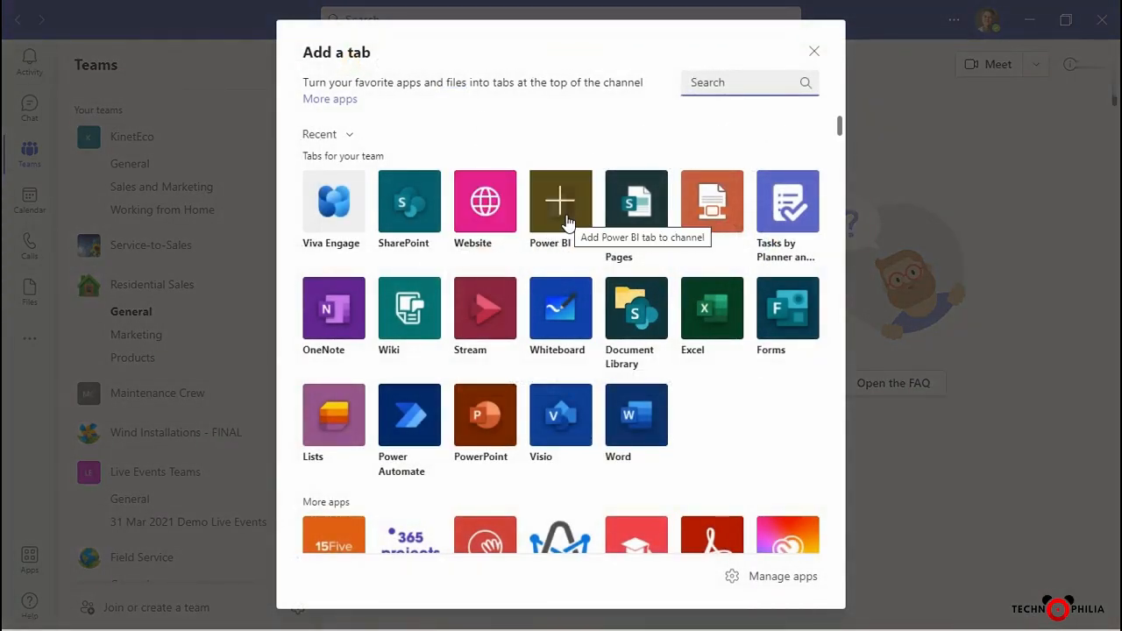
{"action": "left_click", "coordinate": [567, 219]}
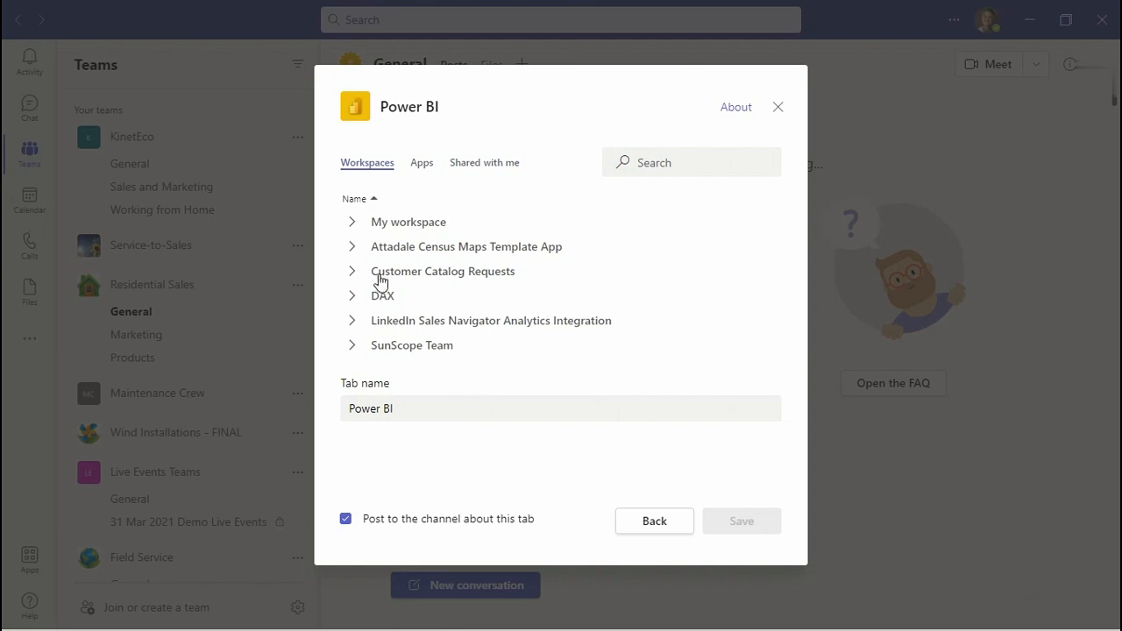
{"action": "left_click", "coordinate": [389, 226]}
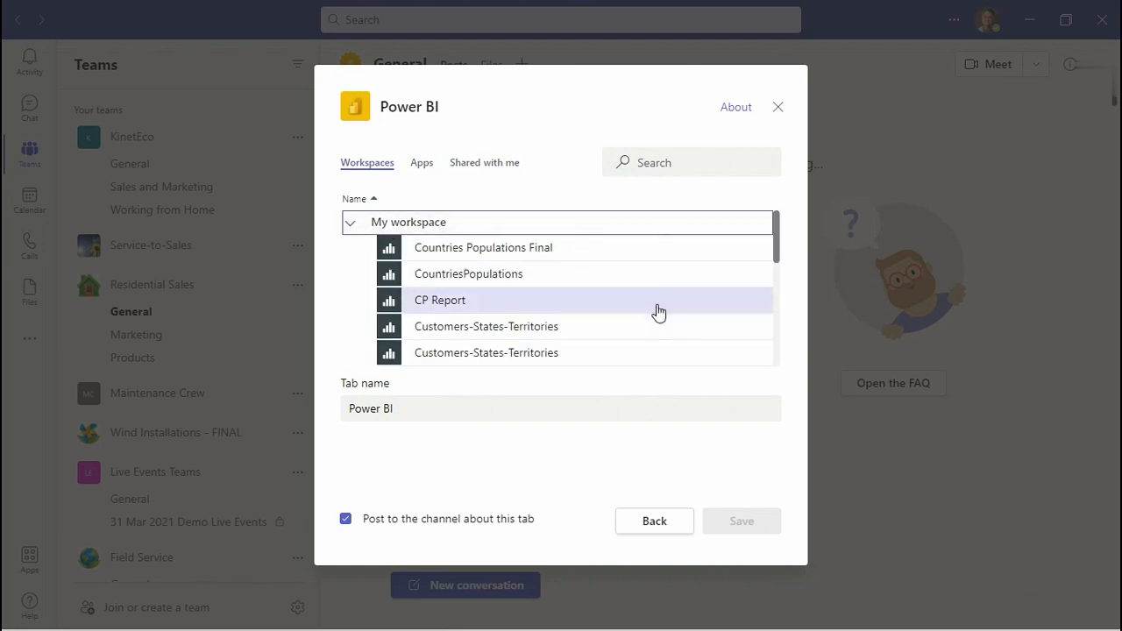
{"action": "left_click_drag", "start_coordinate": [778, 240], "coordinate": [792, 325]}
{"action": "left_click", "coordinate": [456, 243]}
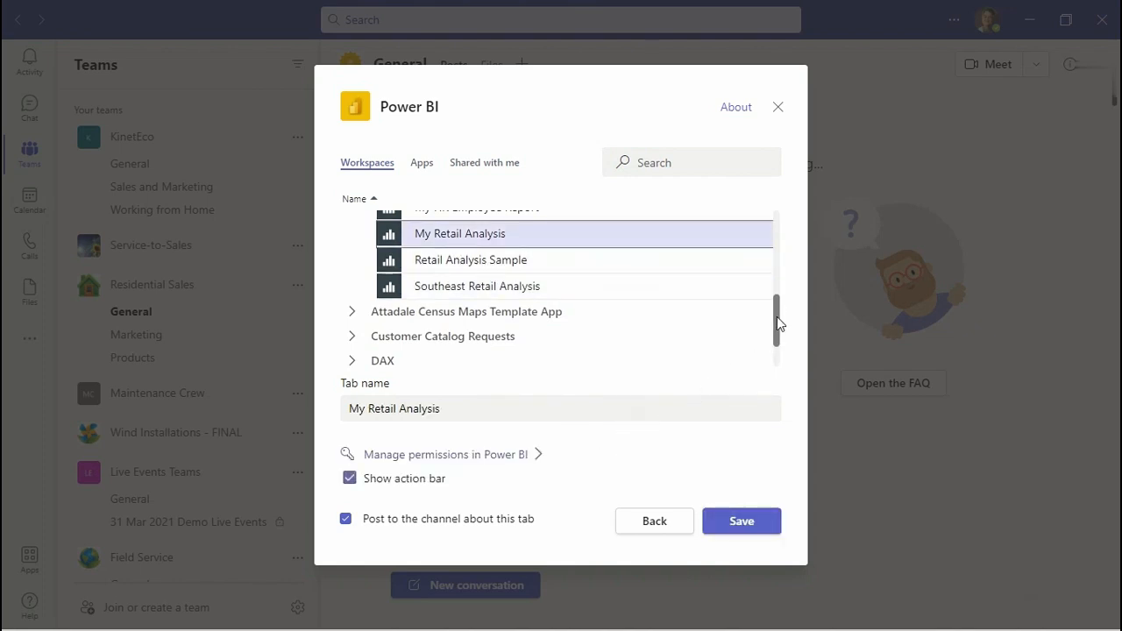
Open the report's permissions in Power BI and examine its sharing link and who has access.
{"action": "left_click_drag", "start_coordinate": [778, 320], "coordinate": [784, 348]}
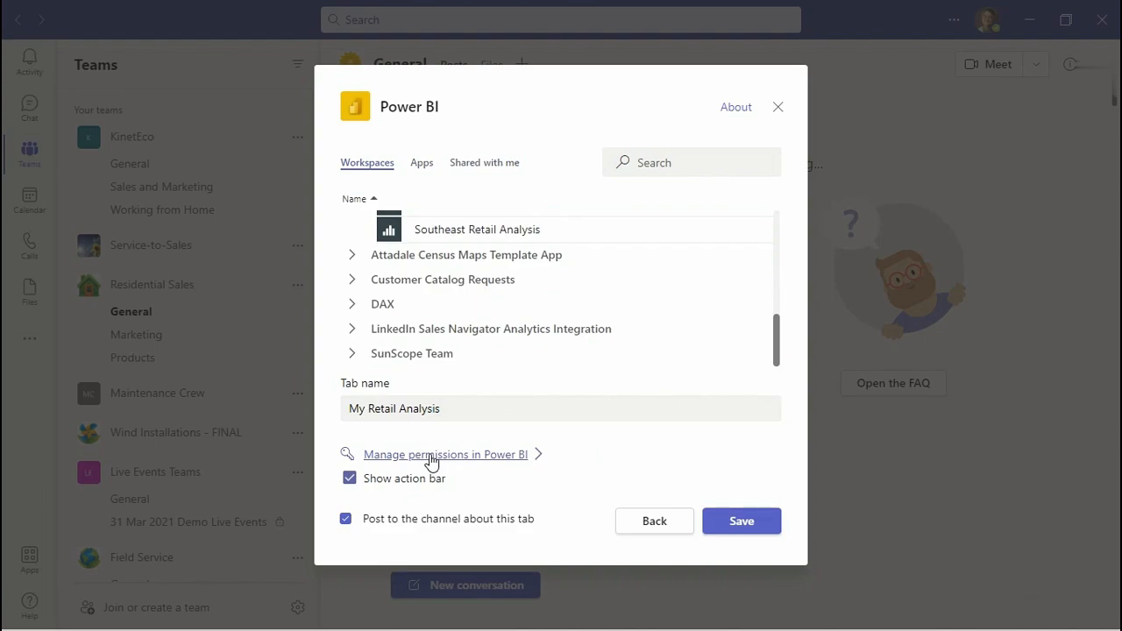
{"action": "left_click", "coordinate": [432, 458]}
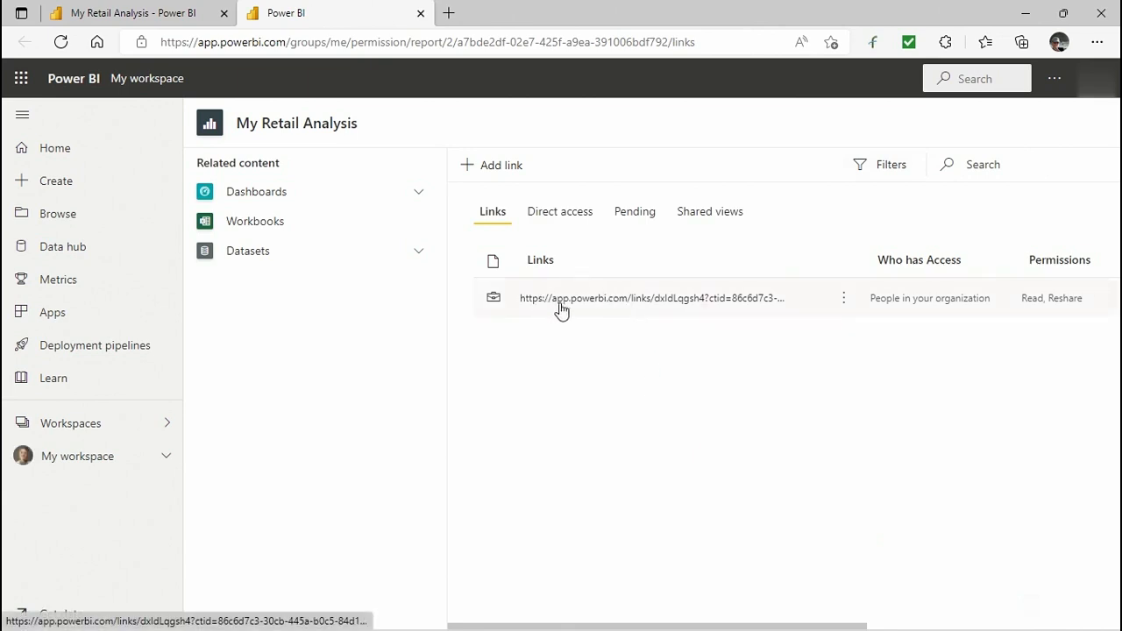
{"action": "left_click", "coordinate": [845, 303]}
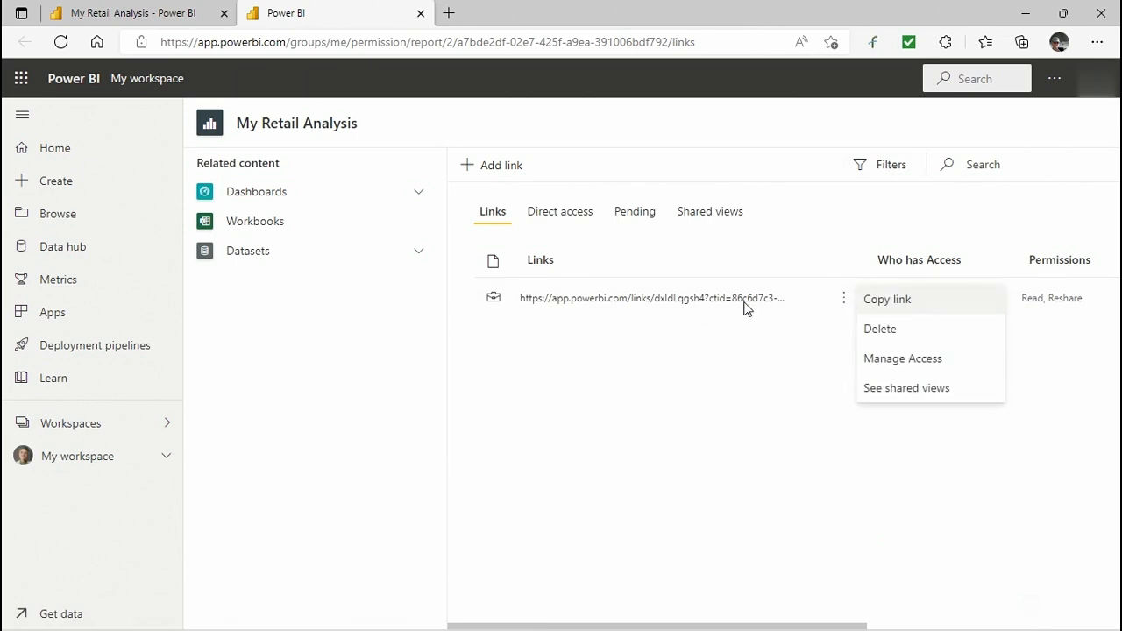
{"action": "left_click", "coordinate": [712, 366]}
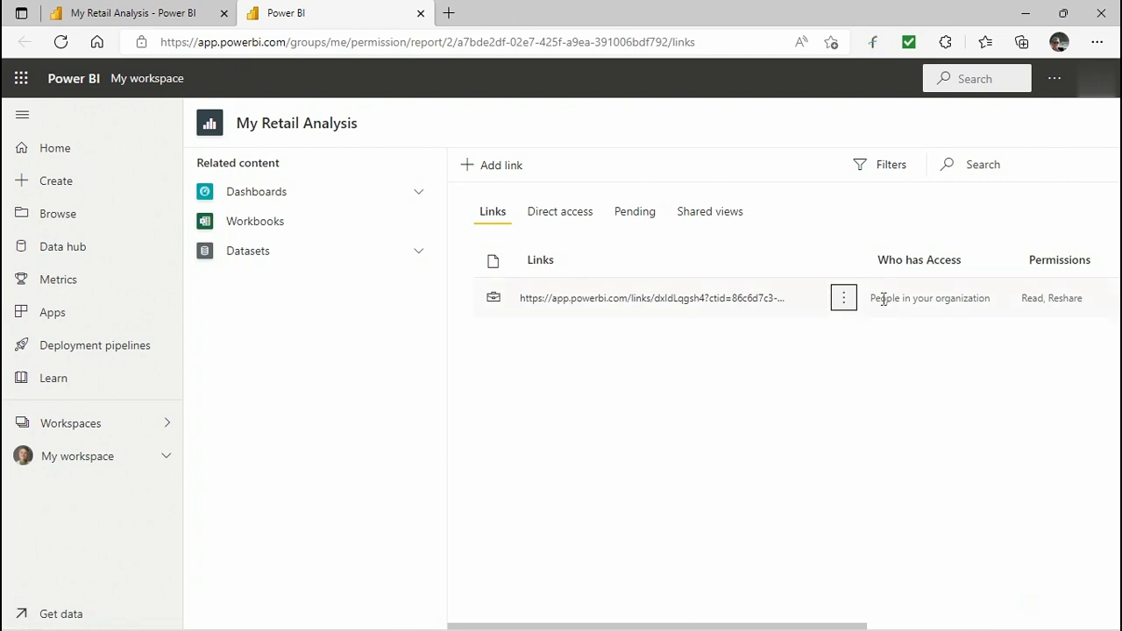
{"action": "left_click_drag", "start_coordinate": [873, 298], "coordinate": [994, 300]}
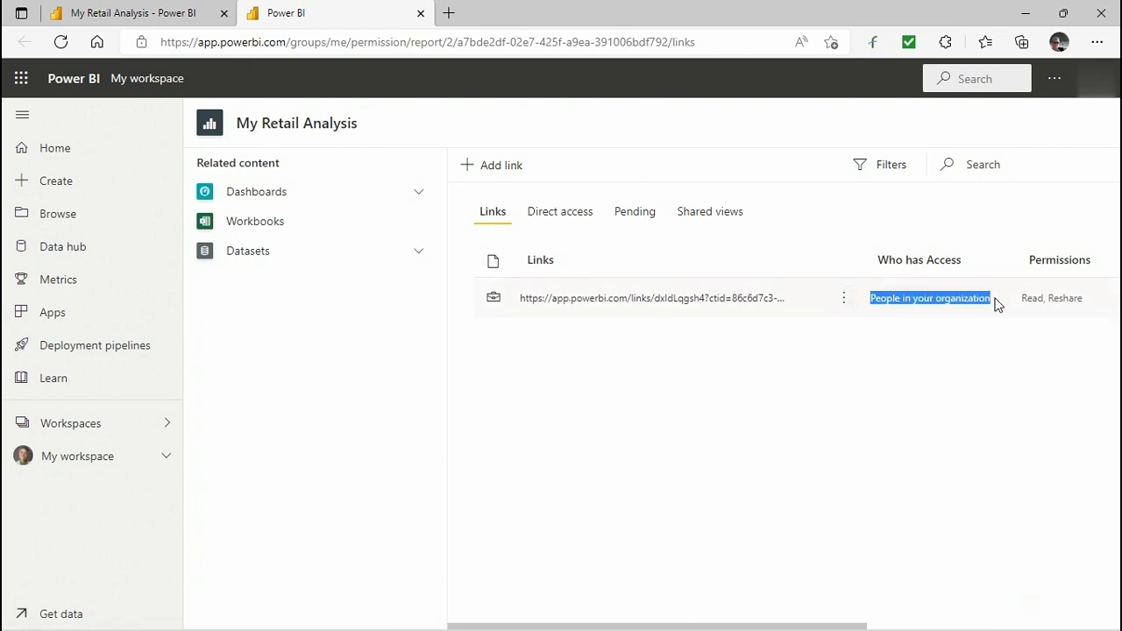
Open Manage Access for the sharing link, review the recipient sharing and build options, and close the pane.
{"action": "left_click", "coordinate": [843, 302]}
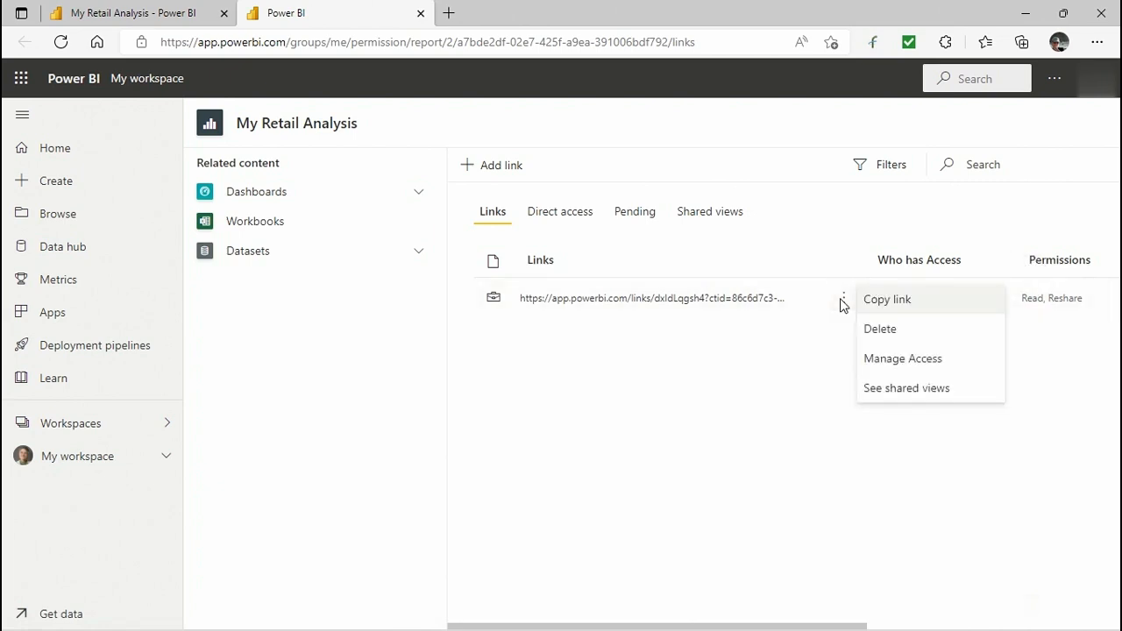
{"action": "left_click", "coordinate": [886, 360]}
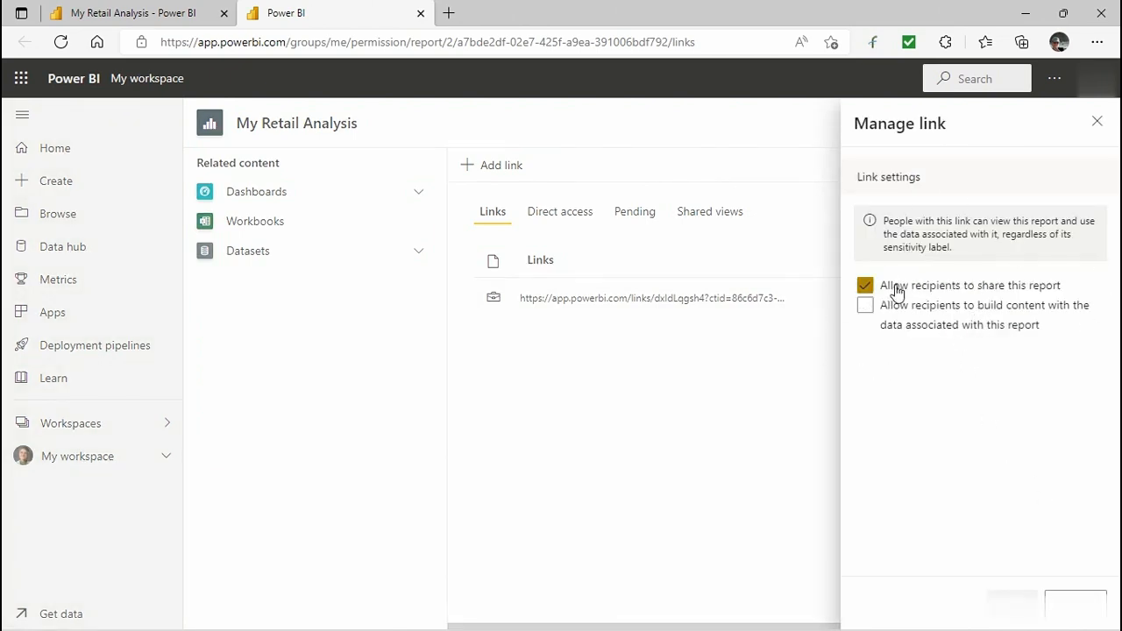
{"action": "left_click", "coordinate": [866, 287]}
{"action": "left_click", "coordinate": [866, 288]}
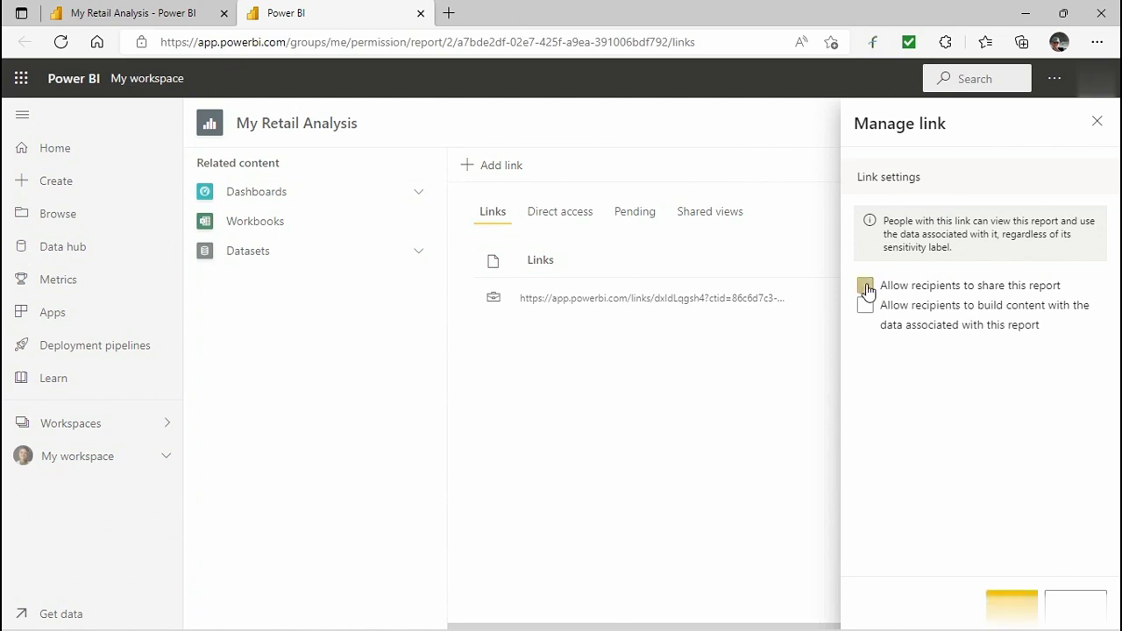
{"action": "left_click", "coordinate": [866, 308]}
{"action": "left_click", "coordinate": [867, 308]}
{"action": "left_click", "coordinate": [1075, 605]}
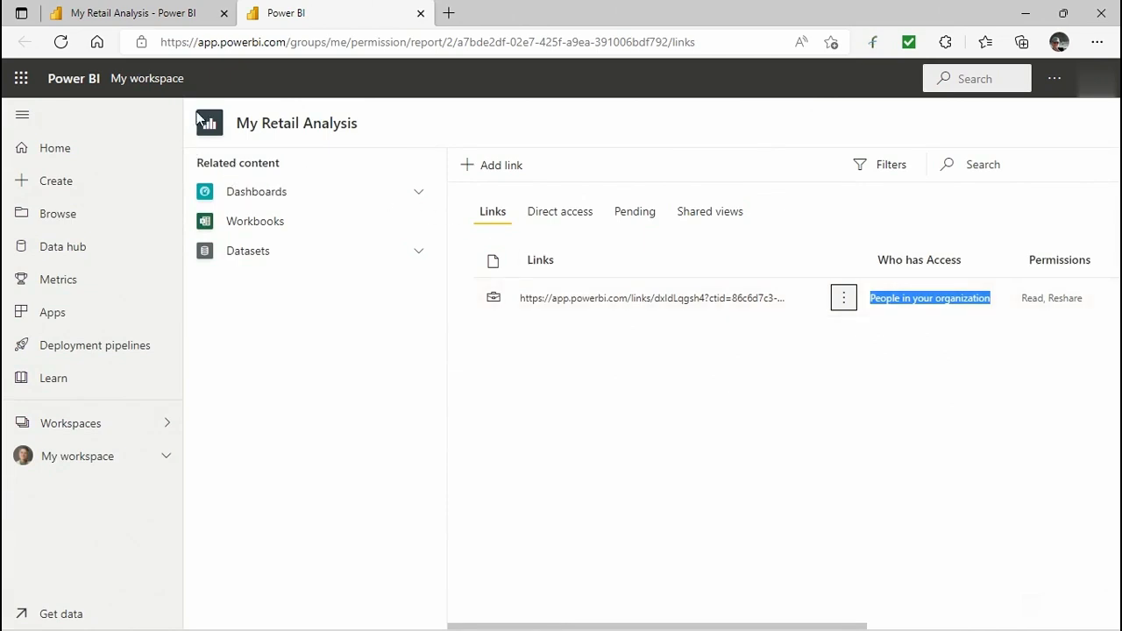
{"action": "left_click", "coordinate": [141, 13]}
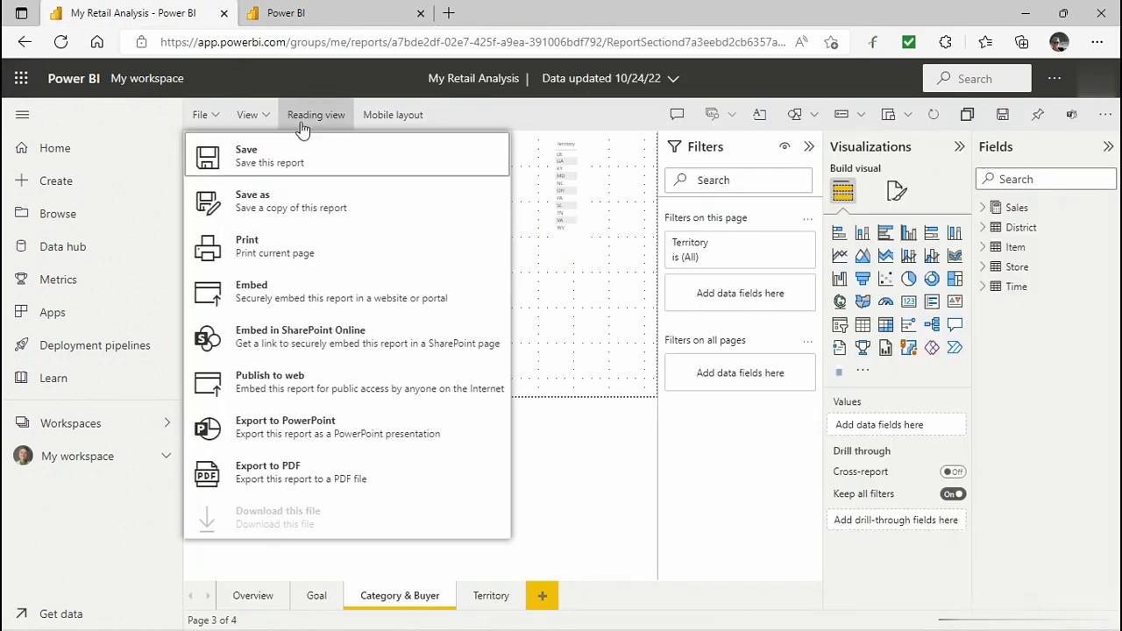
{"action": "left_click", "coordinate": [333, 14]}
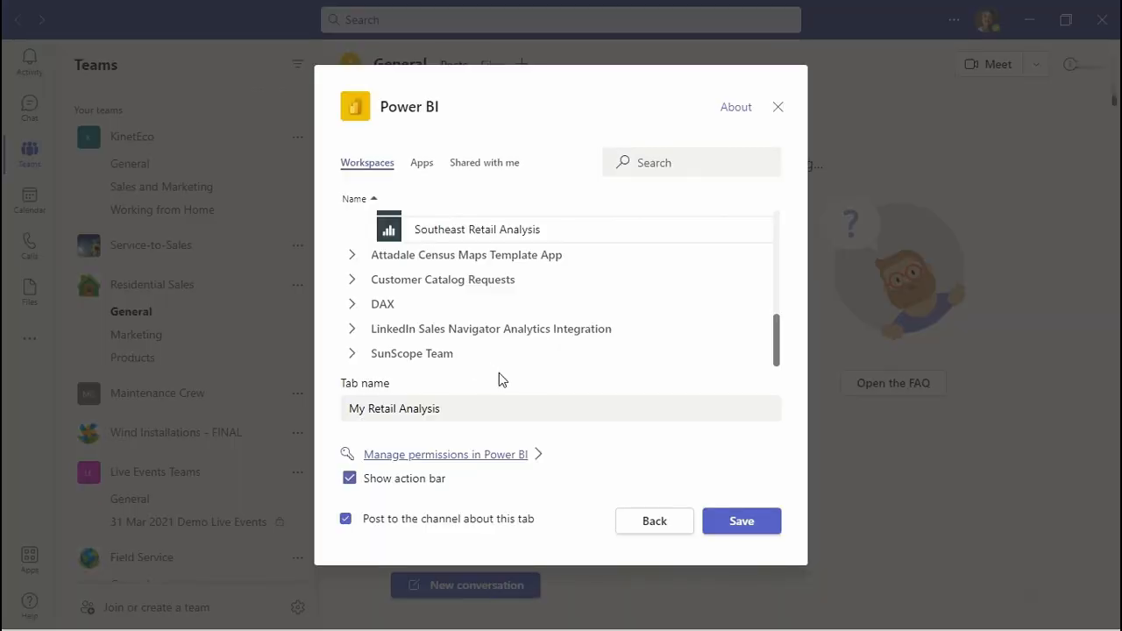
Rename the Power BI tab to Retail Analysis and save it in the channel.
{"action": "left_click", "coordinate": [349, 479]}
{"action": "left_click", "coordinate": [494, 408]}
{"action": "left_click_drag", "start_coordinate": [366, 409], "coordinate": [333, 409]}
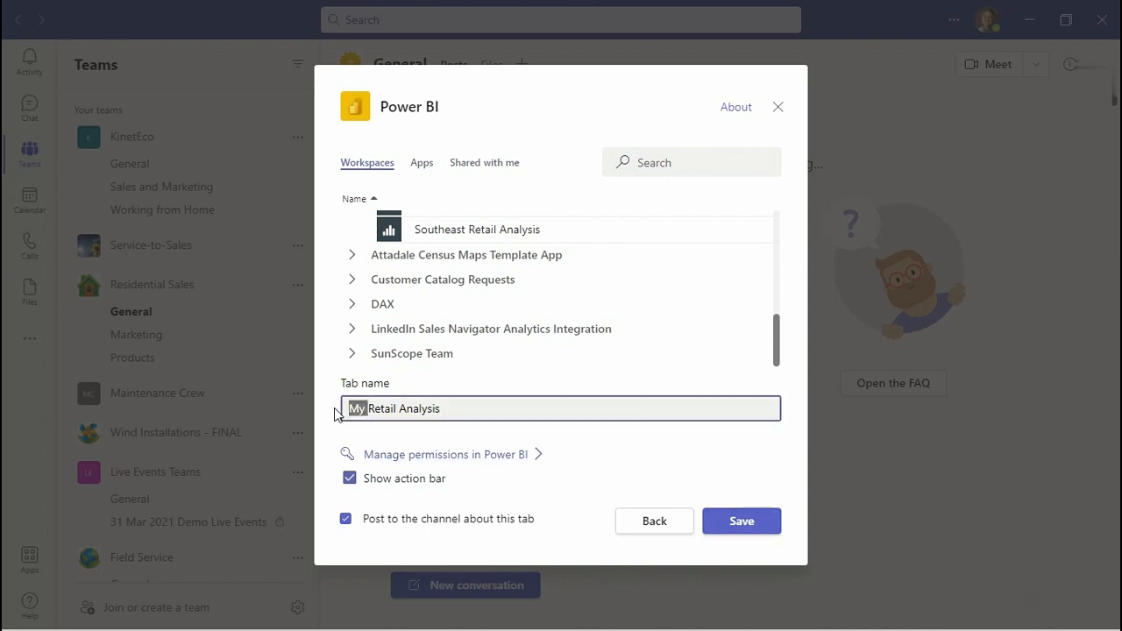
{"action": "key", "text": "BackSpace"}
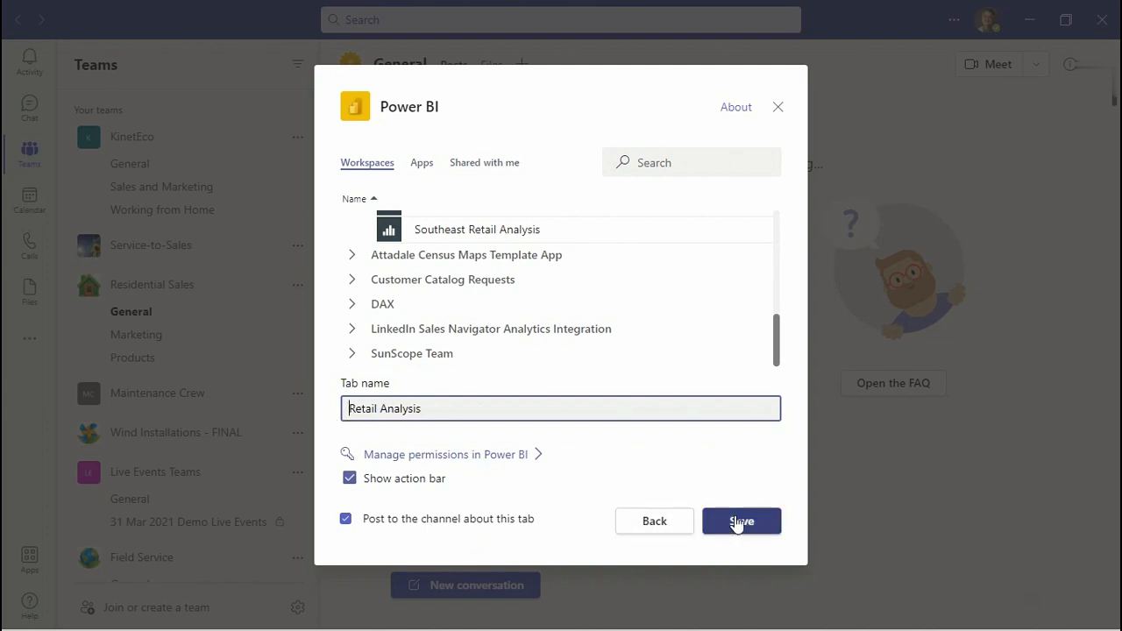
{"action": "left_click", "coordinate": [739, 523]}
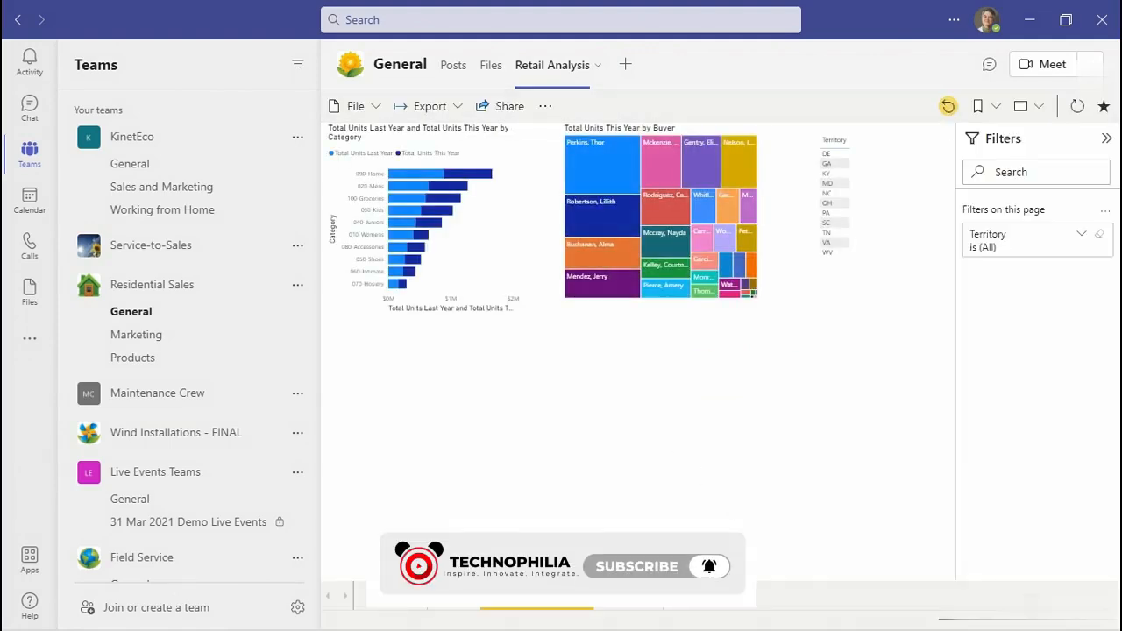
Browse the embedded report's Overview, Goal, Category & Buyer and Territory pages in the new Teams tab.
{"action": "left_click", "coordinate": [394, 601]}
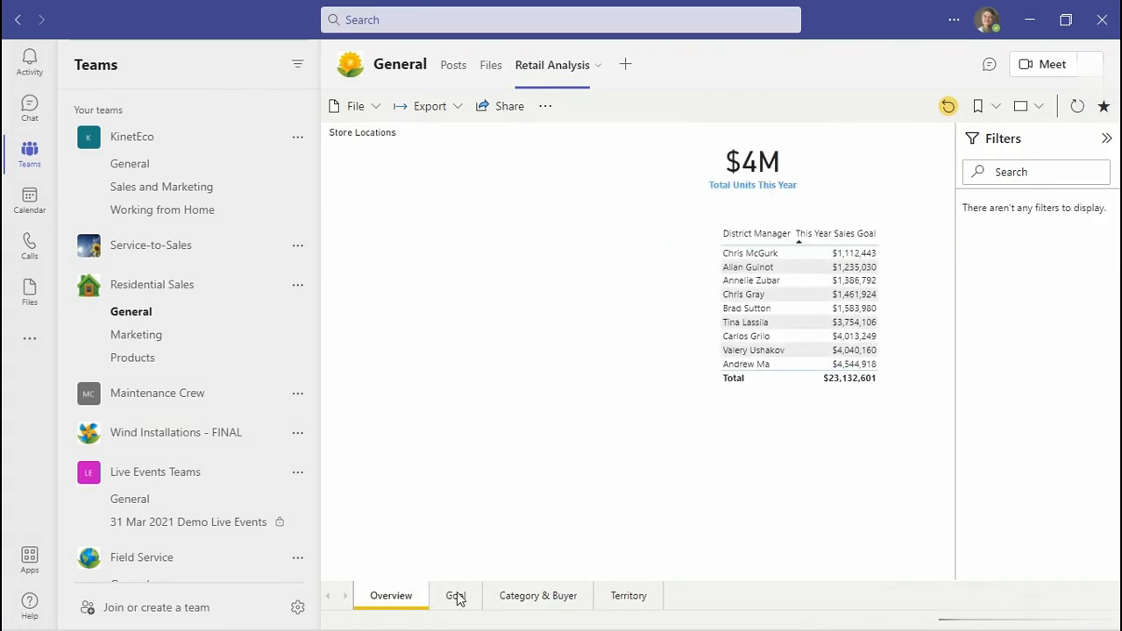
{"action": "left_click", "coordinate": [457, 599]}
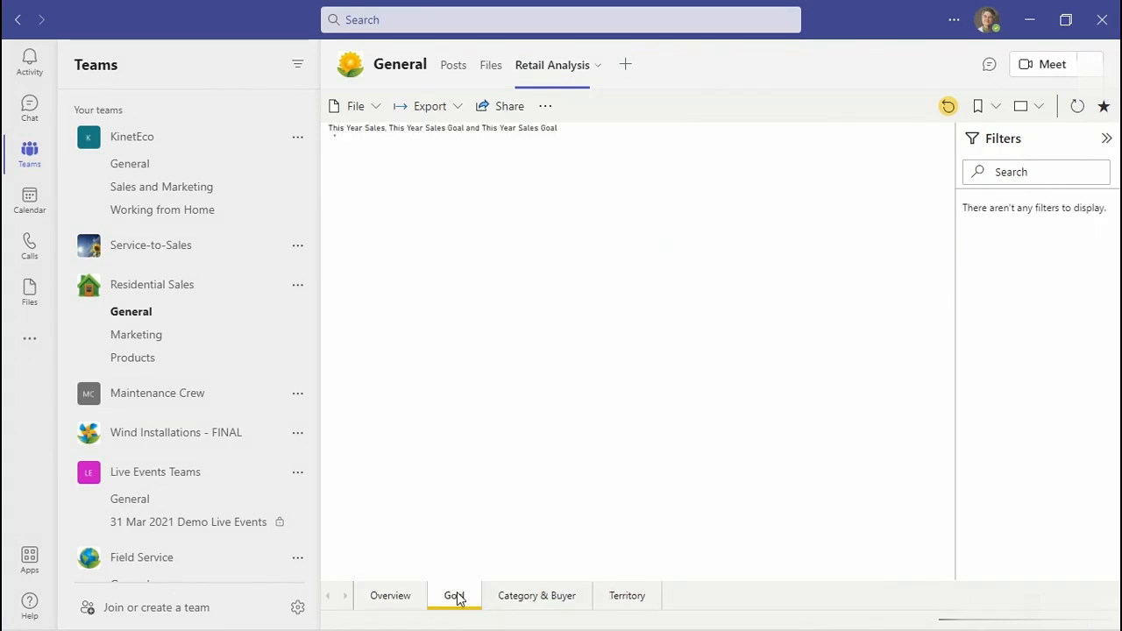
{"action": "left_click", "coordinate": [519, 599]}
{"action": "left_click", "coordinate": [627, 597]}
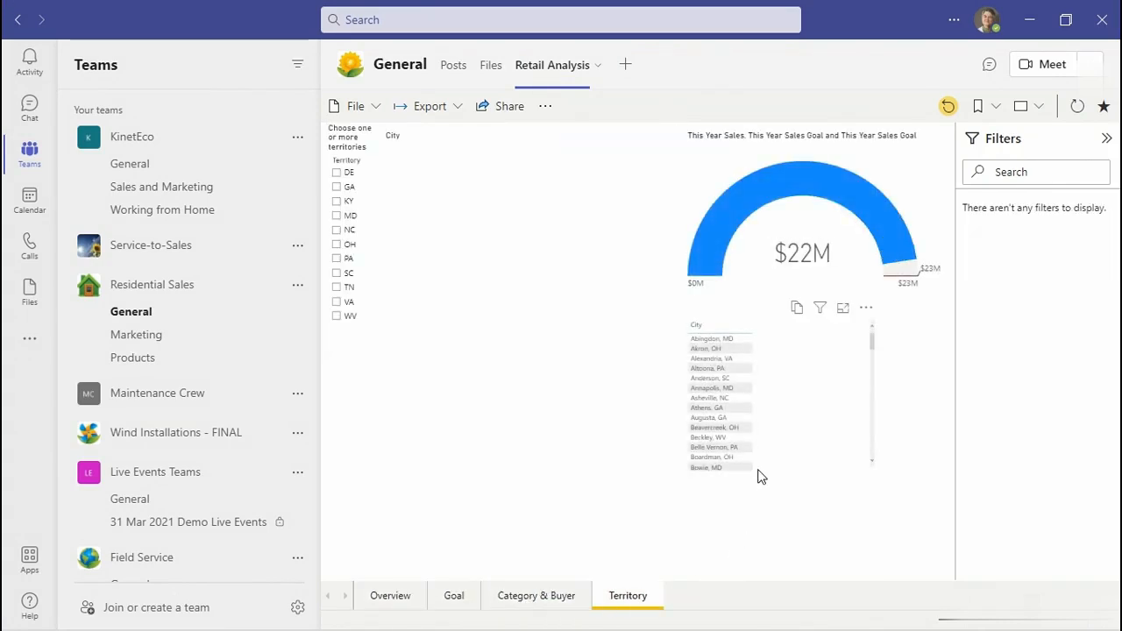